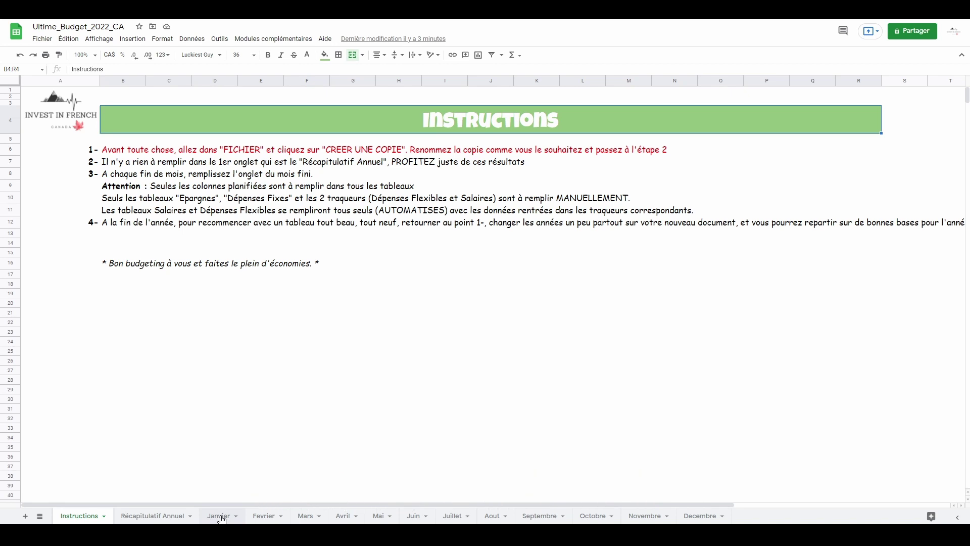
- Open the Janvier sheet and review its summary charts and the Salaires, Epargne and Dépenses Fixes tables
click(222, 516)
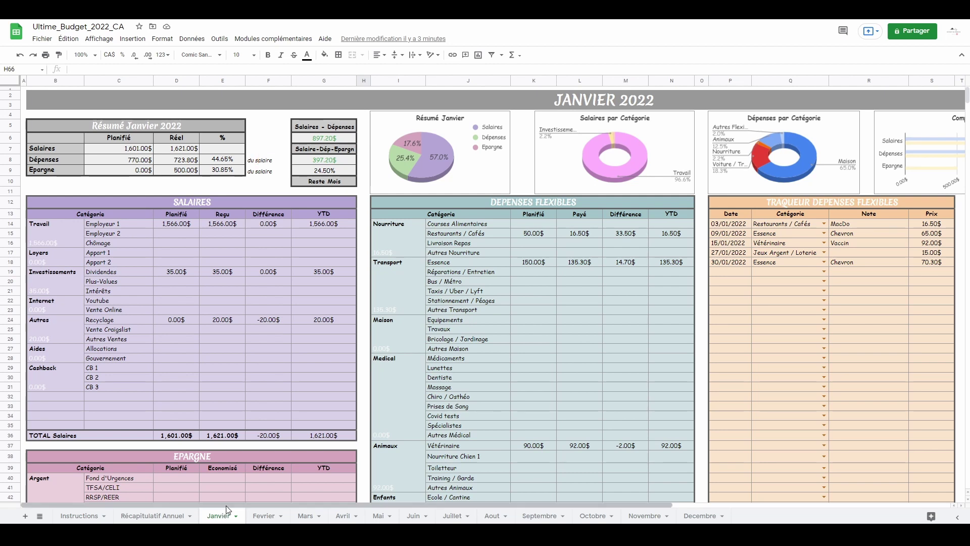
drag(228, 504, 351, 511)
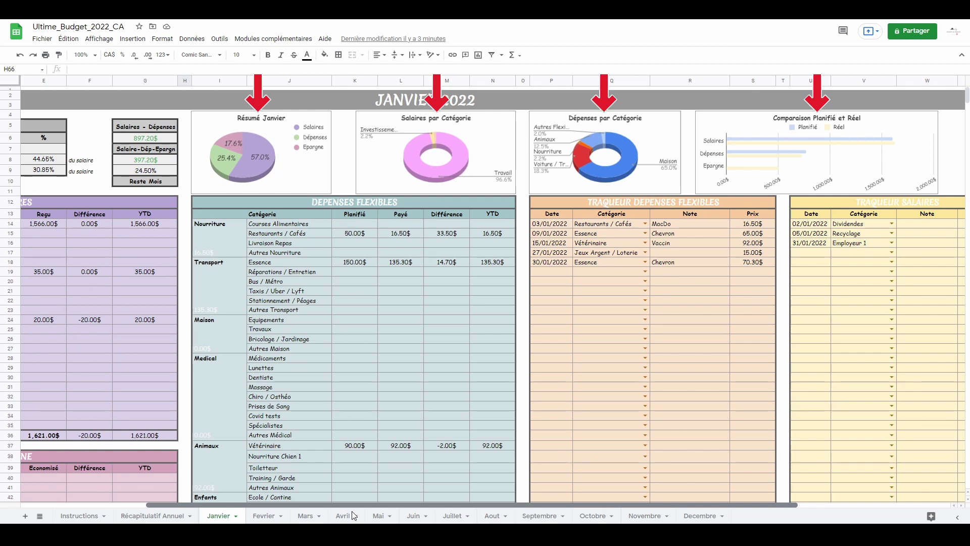
scroll(352, 513, left, 5)
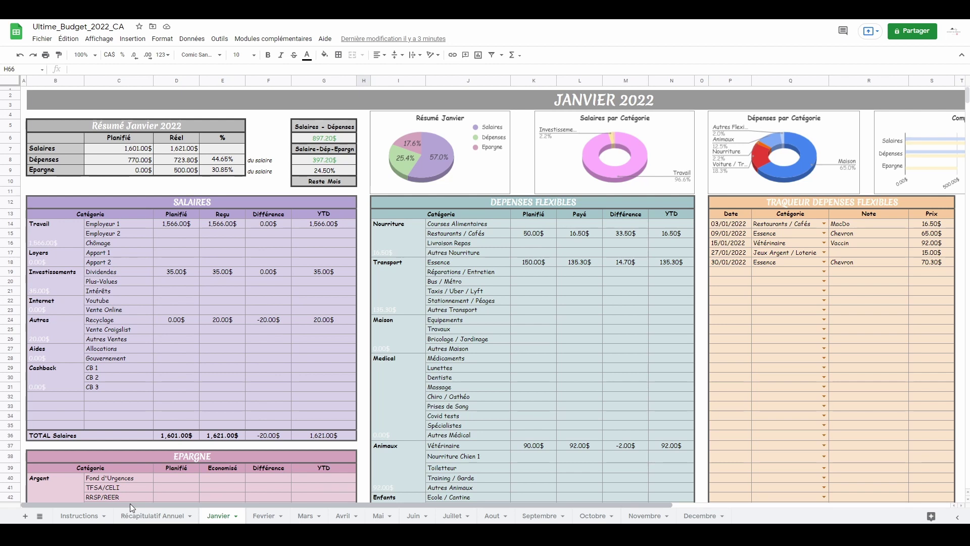
scroll(129, 502, down, 6)
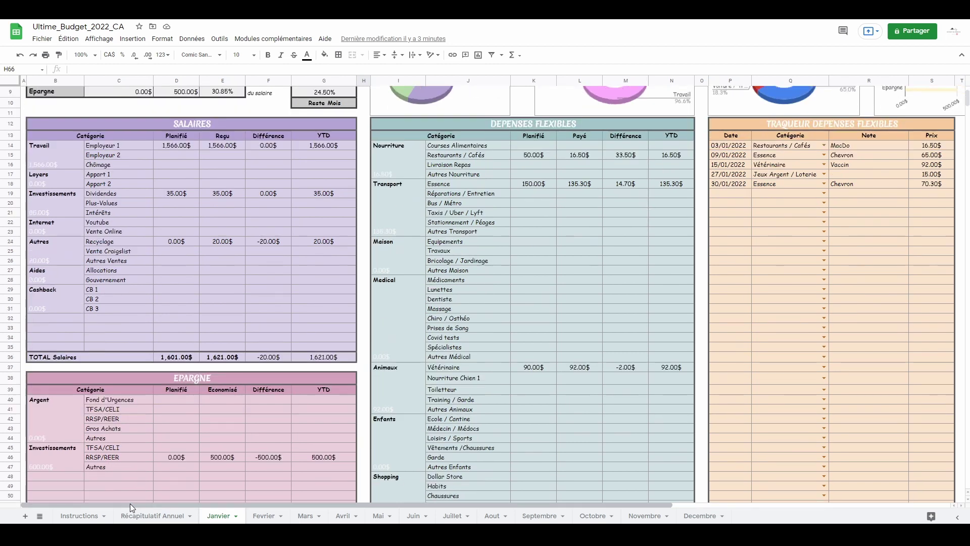
scroll(130, 502, down, 3)
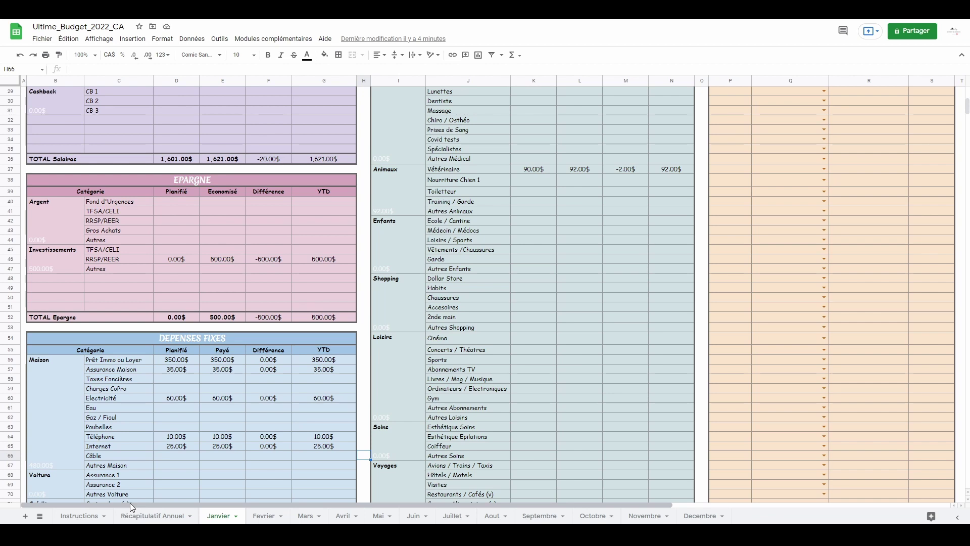
scroll(362, 493, up, 3)
scroll(362, 493, down, 5)
scroll(362, 494, down, 5)
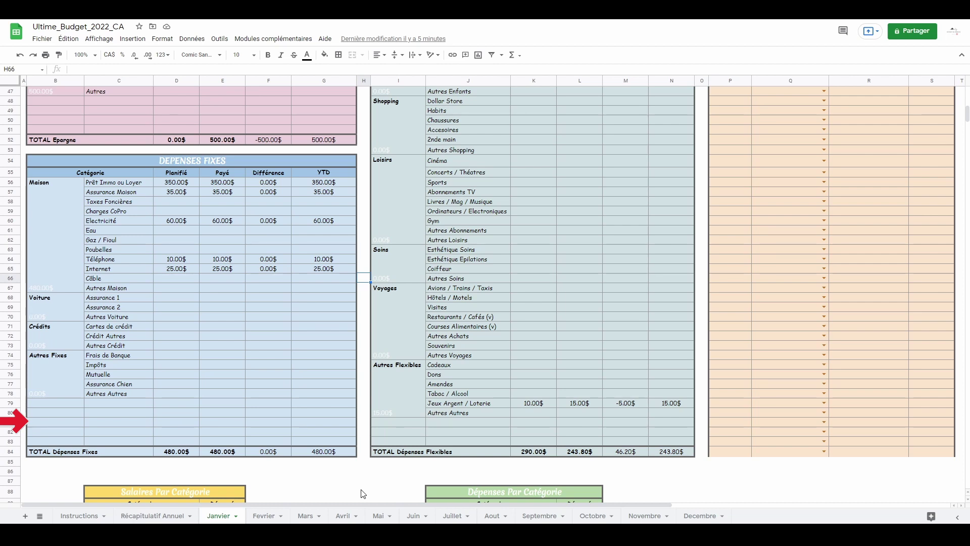
scroll(361, 494, down, 5)
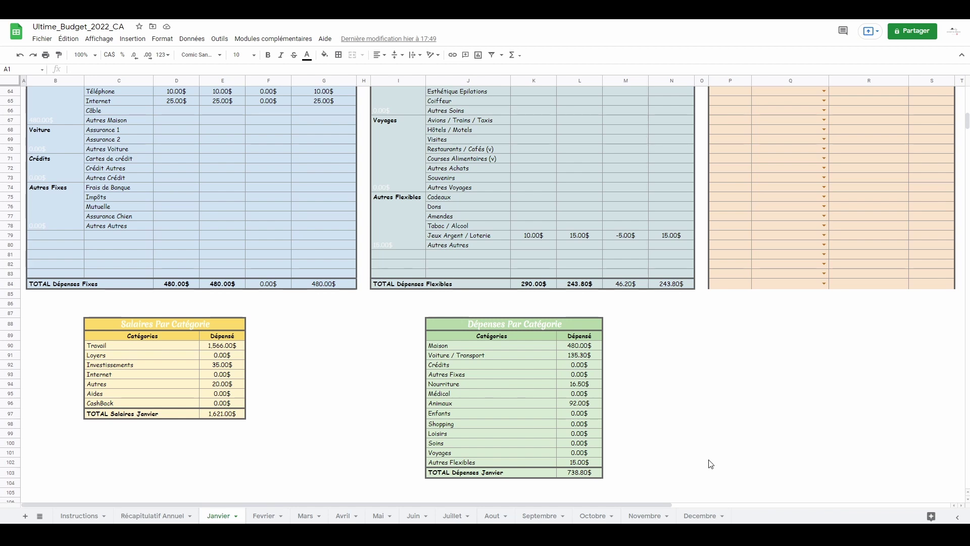
- Review the Janvier sheet's Dépenses Flexibles table and the Dépenses Par Catégorie table beneath it
scroll(711, 463, up, 15)
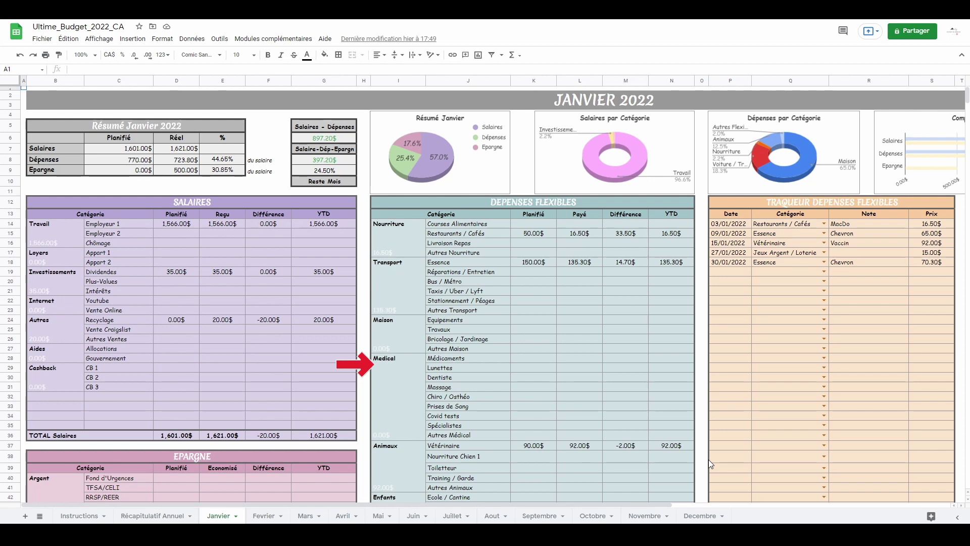
scroll(708, 459, down, 9)
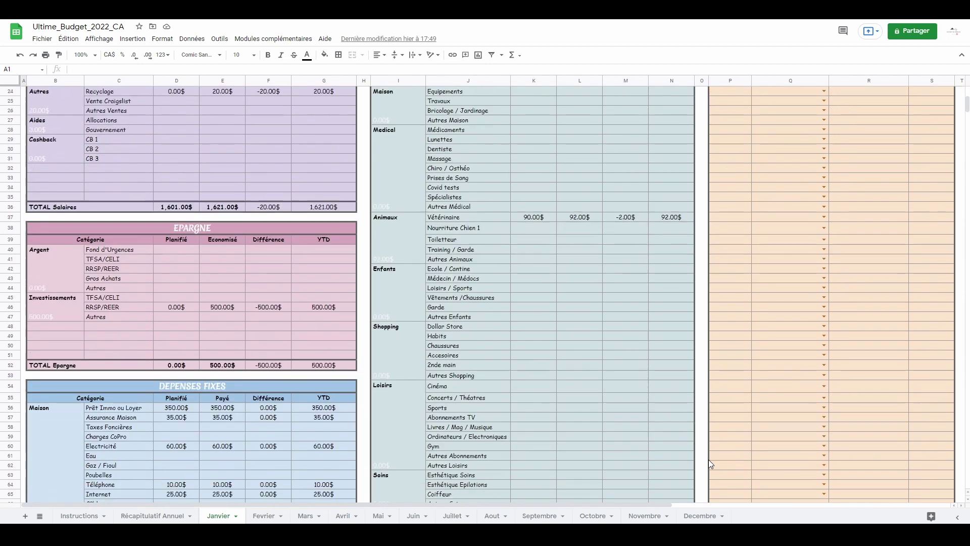
scroll(709, 460, down, 1)
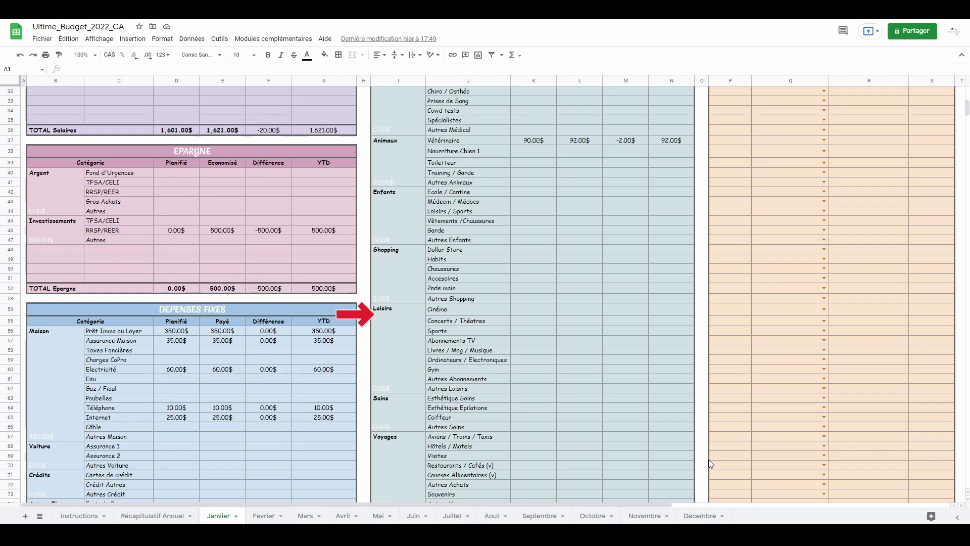
scroll(709, 460, down, 5)
scroll(711, 463, down, 4)
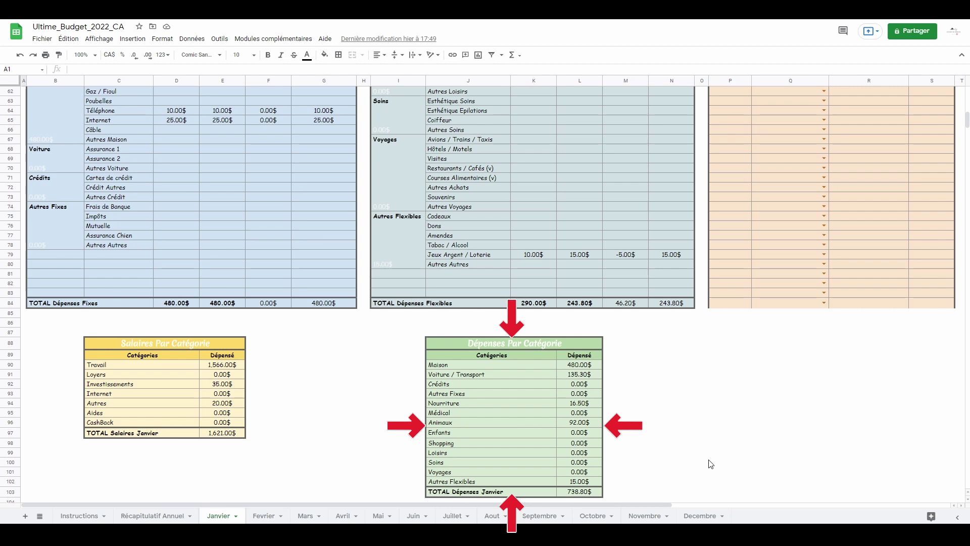
scroll(709, 460, up, 15)
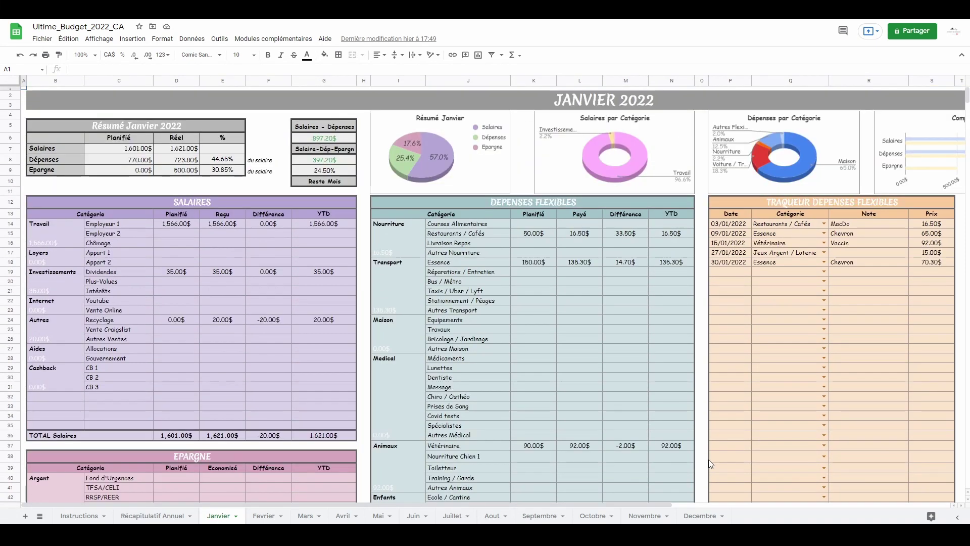
- Examine the flexible expense and salary trackers on the Janvier sheet, along with its summary and category tables
drag(651, 504, 822, 509)
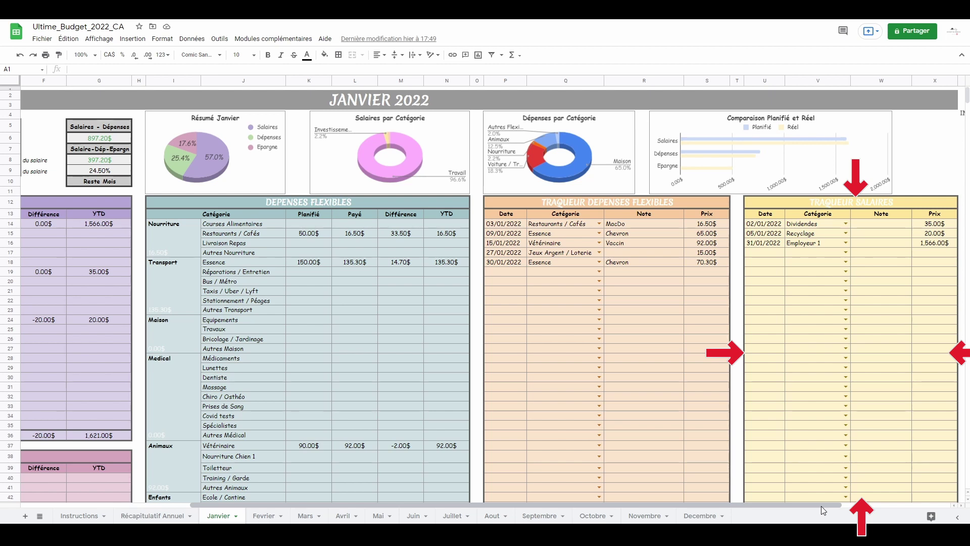
drag(821, 505, 748, 504)
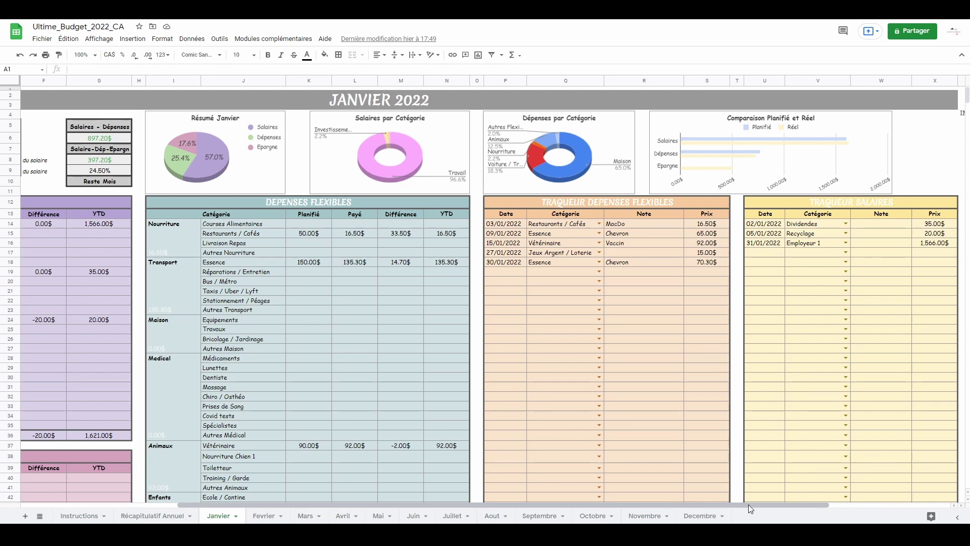
drag(747, 504, 586, 507)
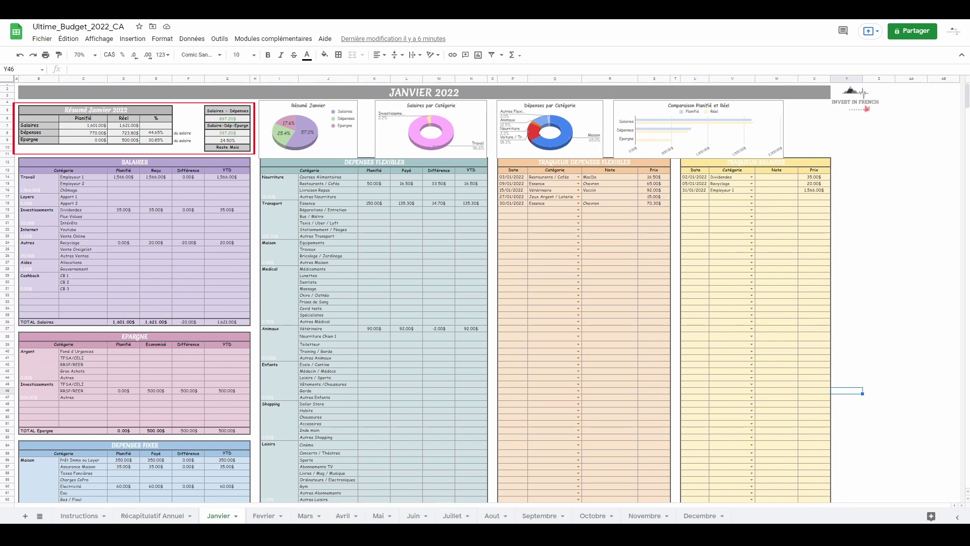
click(881, 237)
scroll(883, 239, down, 10)
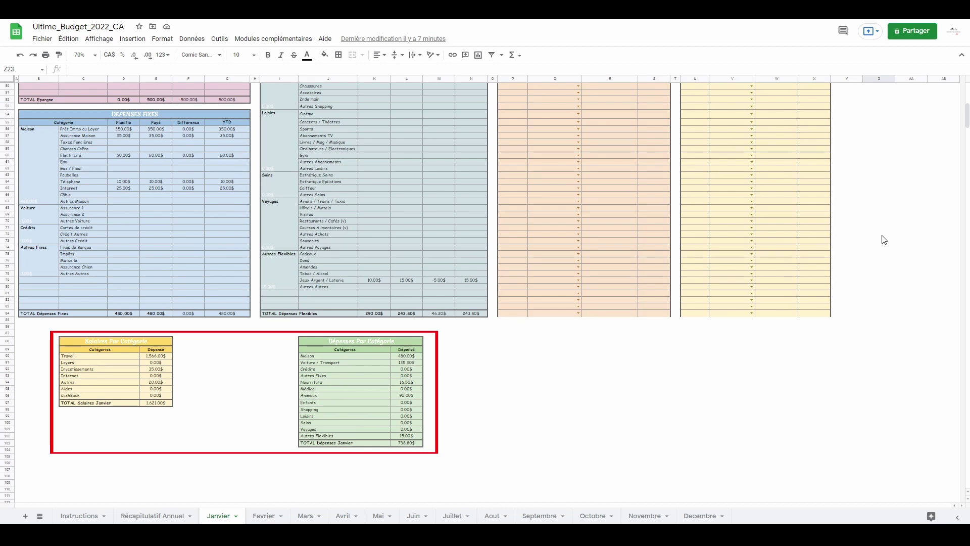
scroll(883, 239, up, 10)
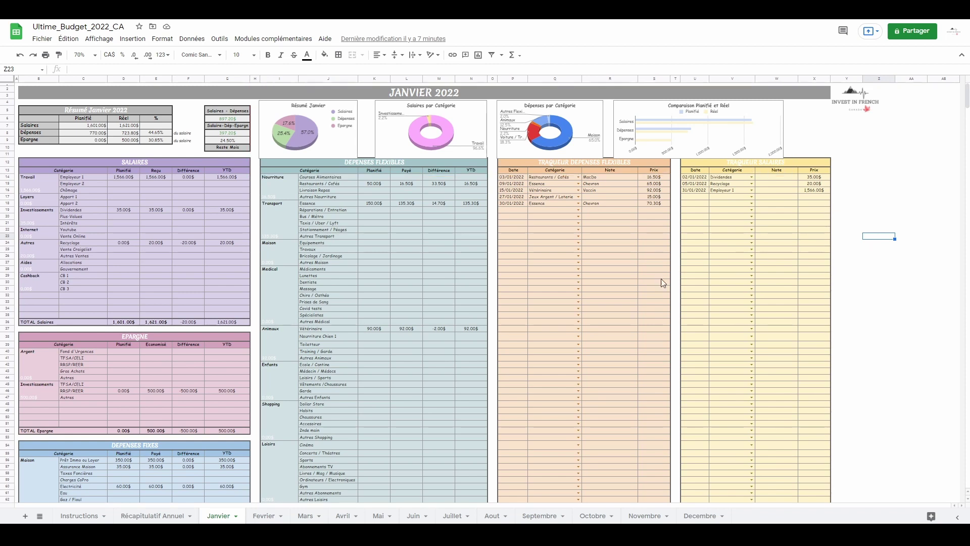
- Look through the monthly sheets from Fevrier to Juin
click(270, 516)
click(308, 516)
click(343, 516)
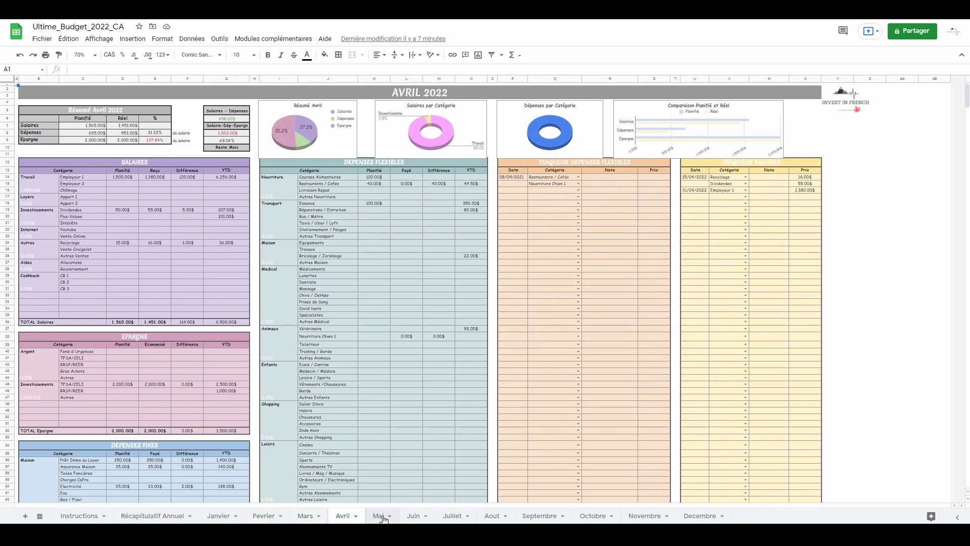
click(380, 516)
click(414, 516)
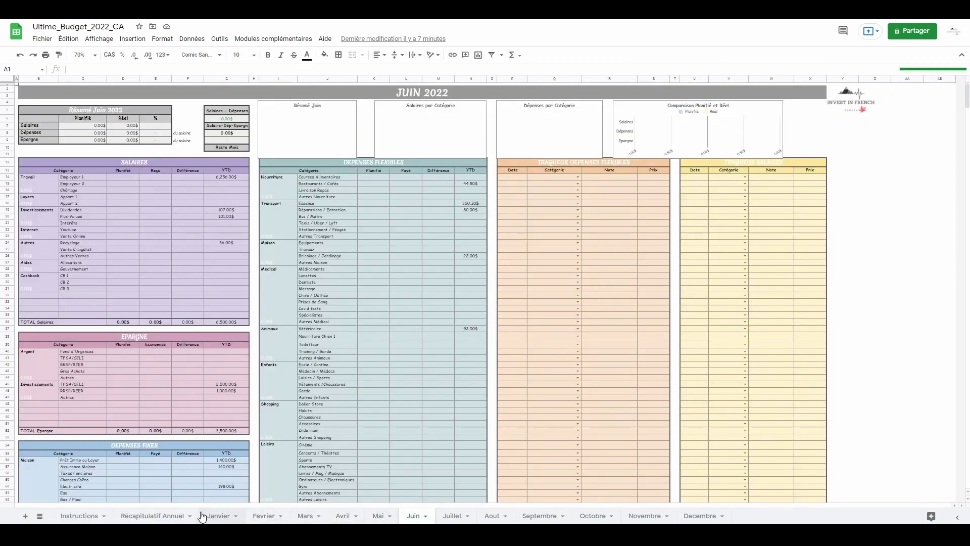
- Open the Récapitulatif Annuel sheet and review its yearly summaries and the monthly salary and expense breakdowns by category
click(157, 516)
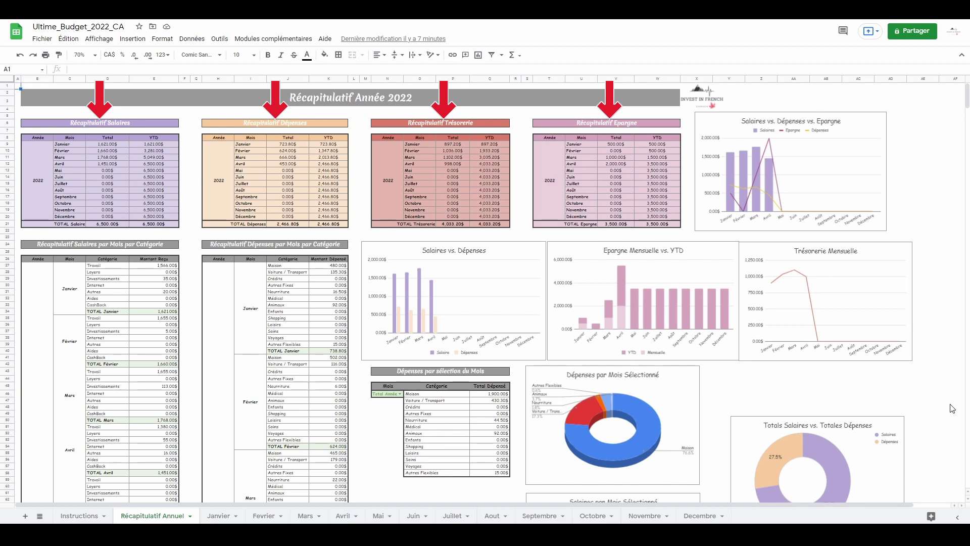
scroll(952, 408, down, 2)
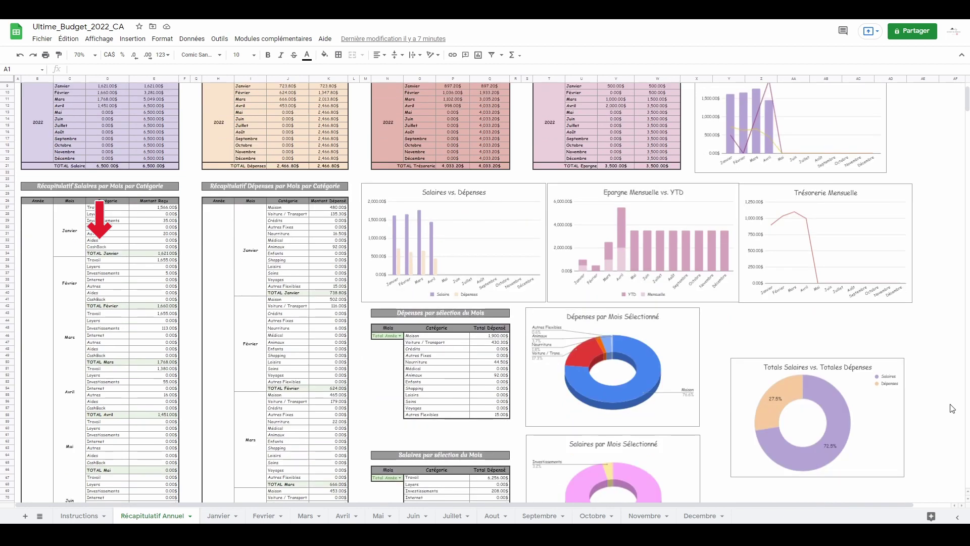
scroll(952, 408, down, 7)
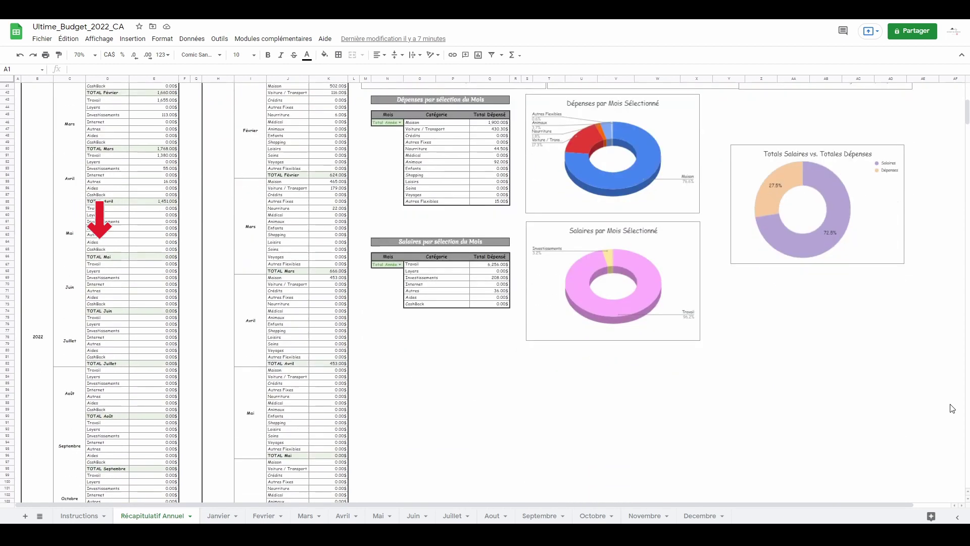
scroll(953, 408, down, 8)
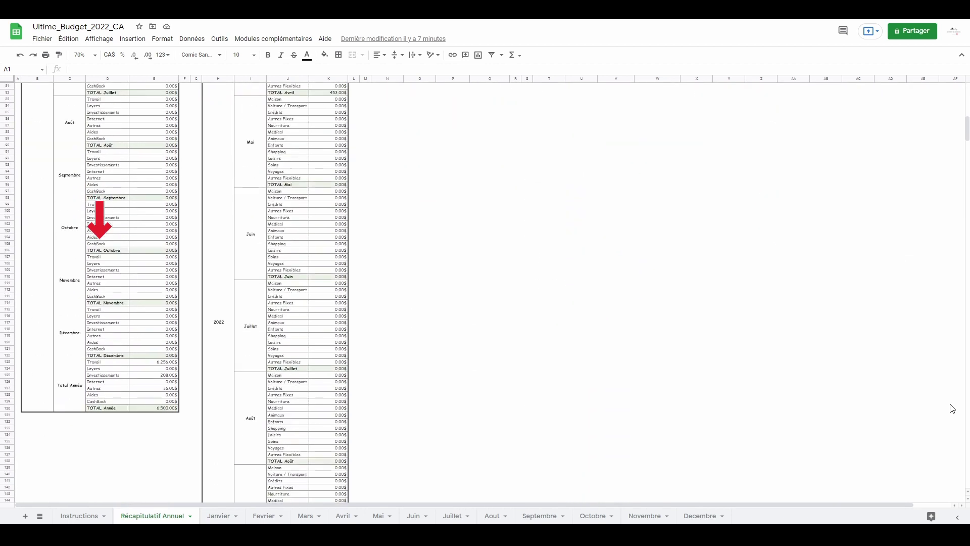
scroll(953, 408, up, 14)
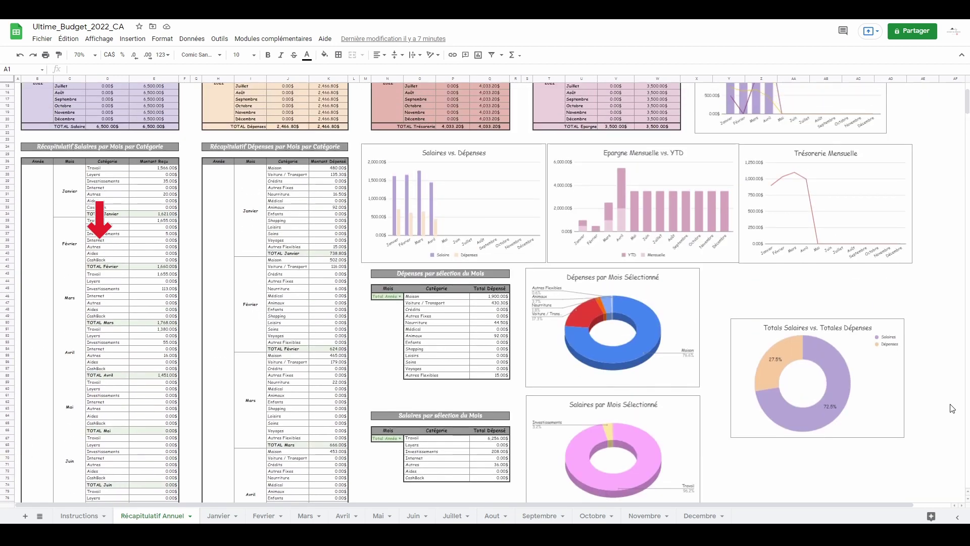
scroll(953, 409, up, 1)
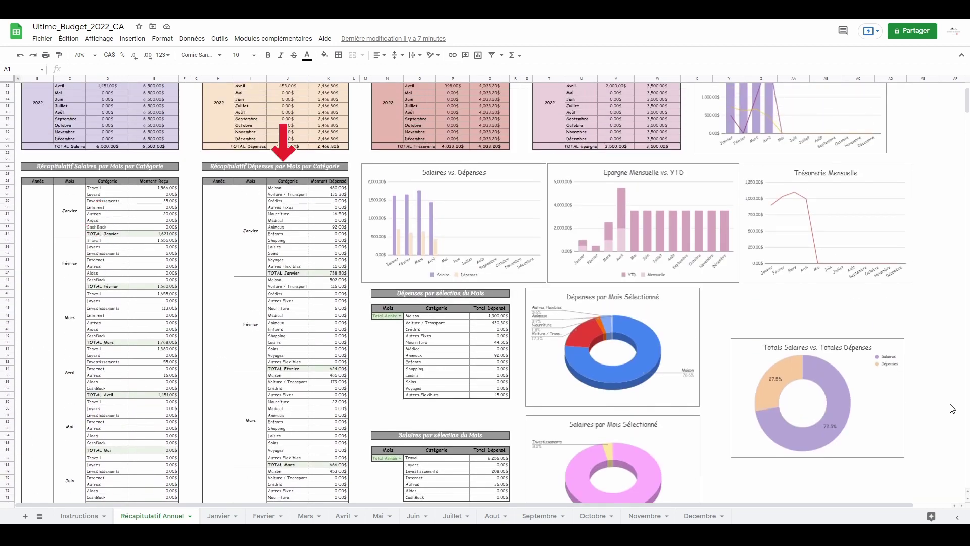
scroll(953, 408, down, 20)
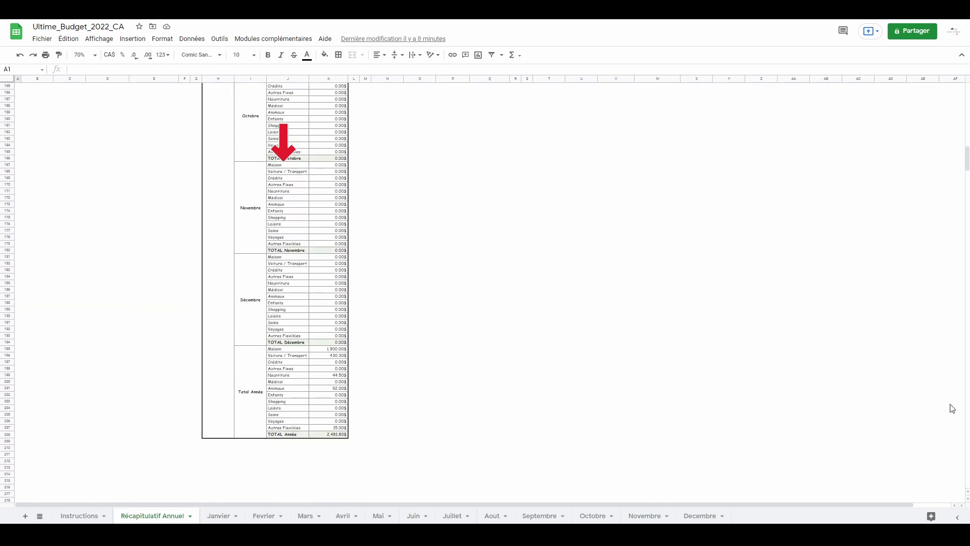
scroll(952, 409, up, 20)
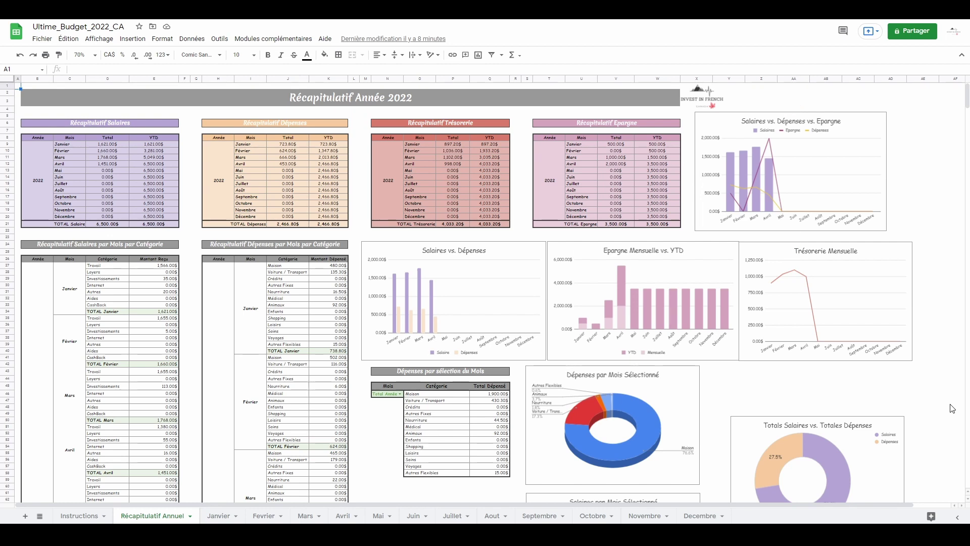
- Try Février and Juillet as the month in the Dépenses par sélection du Mois table, and settle on Janvier
scroll(952, 408, down, 5)
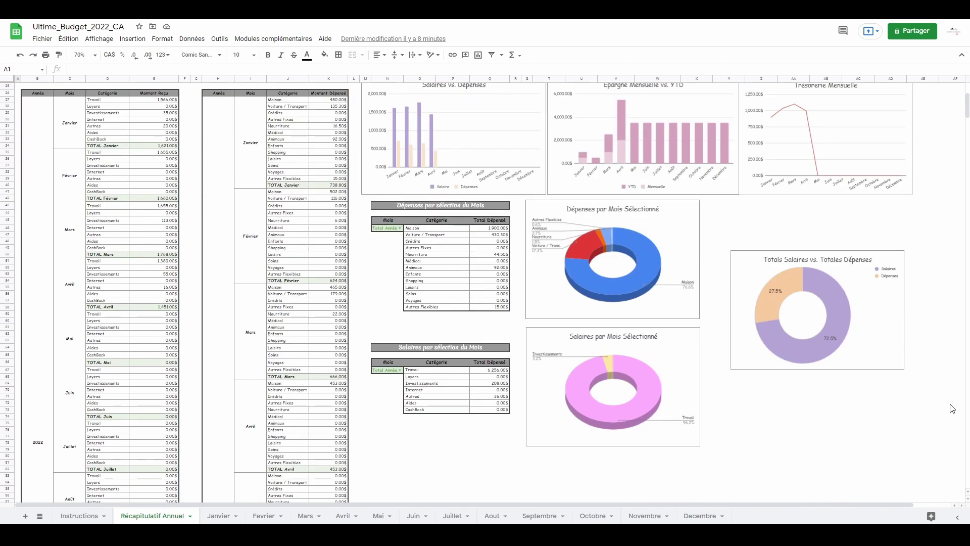
click(401, 228)
click(391, 253)
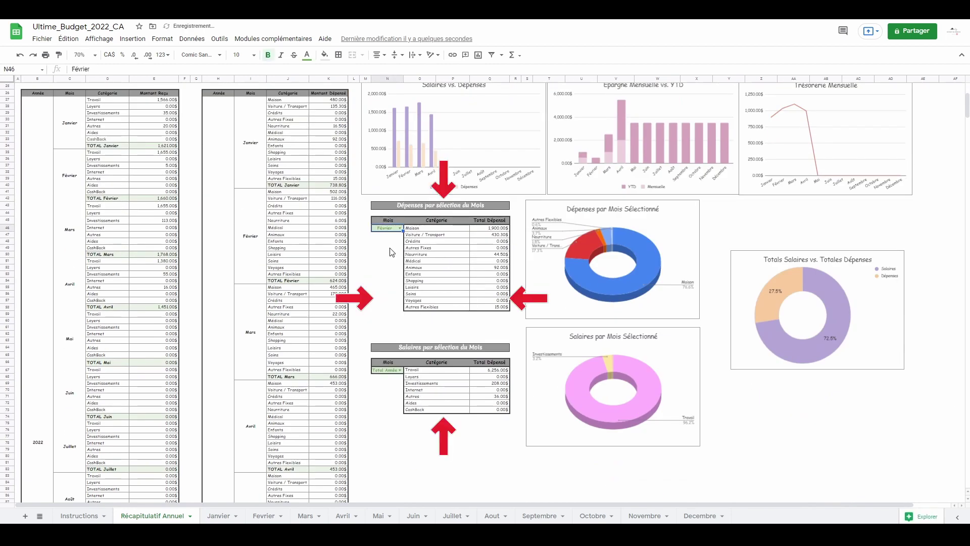
click(400, 228)
click(394, 306)
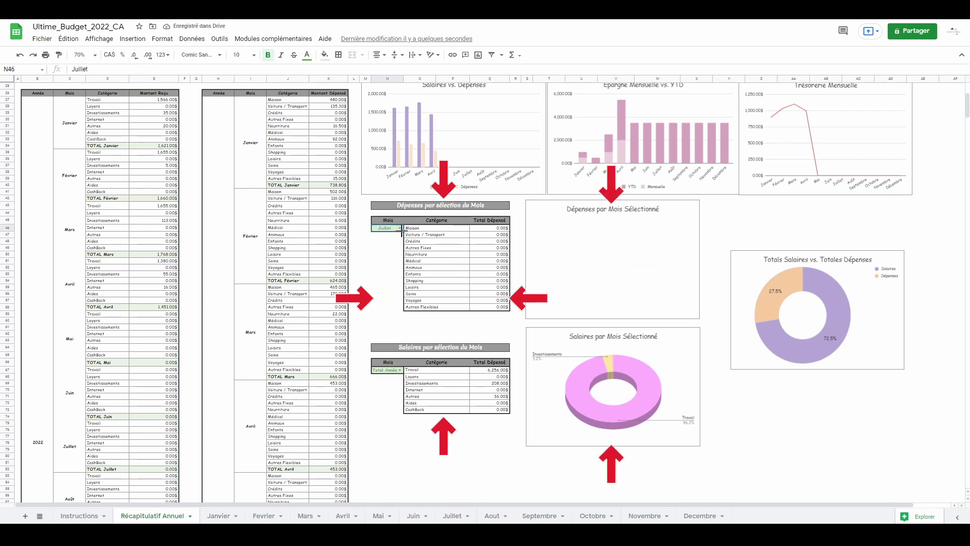
click(400, 228)
click(389, 242)
- Try Février as the month in the Salaires par sélection du Mois table, and return it to Total Année
click(400, 370)
click(385, 383)
click(400, 369)
click(393, 398)
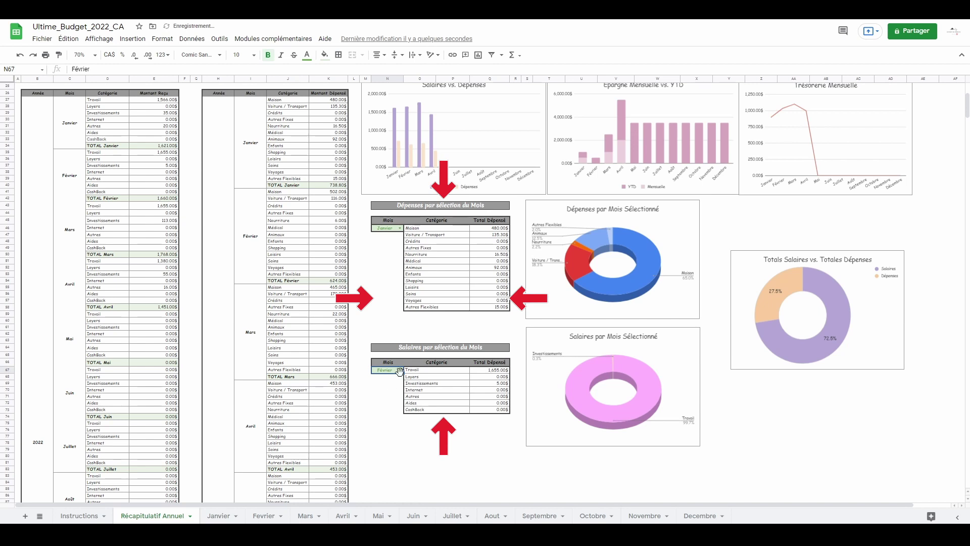
click(401, 370)
click(386, 516)
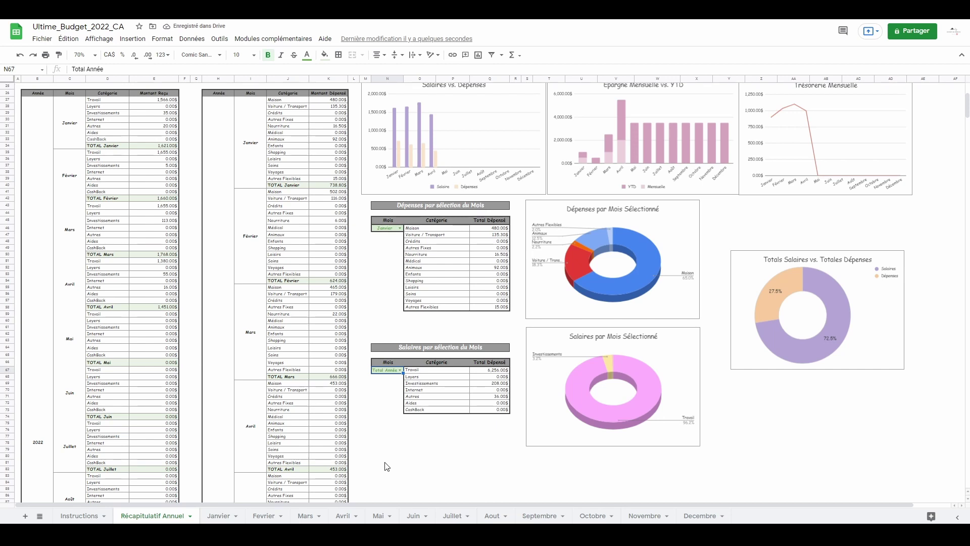
- Clear the entries from the flexible expense tracker and the salary tracker on the Octobre sheet
click(593, 516)
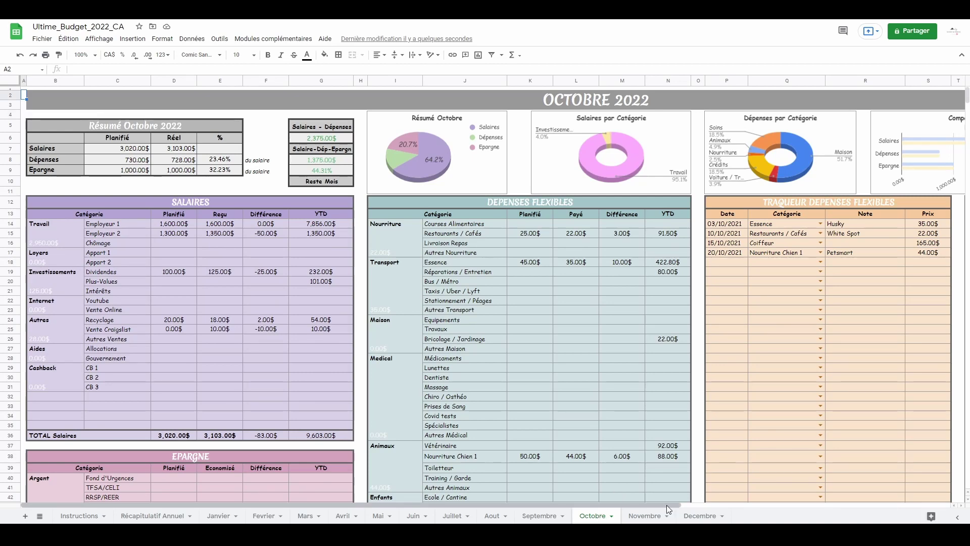
drag(665, 504, 880, 520)
drag(453, 223, 656, 280)
key(Delete)
drag(718, 223, 866, 297)
key(Delete)
- Clear the planned and saved amounts in the Octobre sheet's Epargne table
drag(792, 511, 603, 508)
scroll(202, 356, down, 5)
drag(174, 364, 216, 366)
key(Delete)
- Clear the planned and paid amounts in D56:E65 of the Octobre sheet's Dépenses Fixes table
scroll(214, 384, down, 3)
scroll(193, 401, down, 5)
drag(174, 331, 229, 414)
key(Delete)
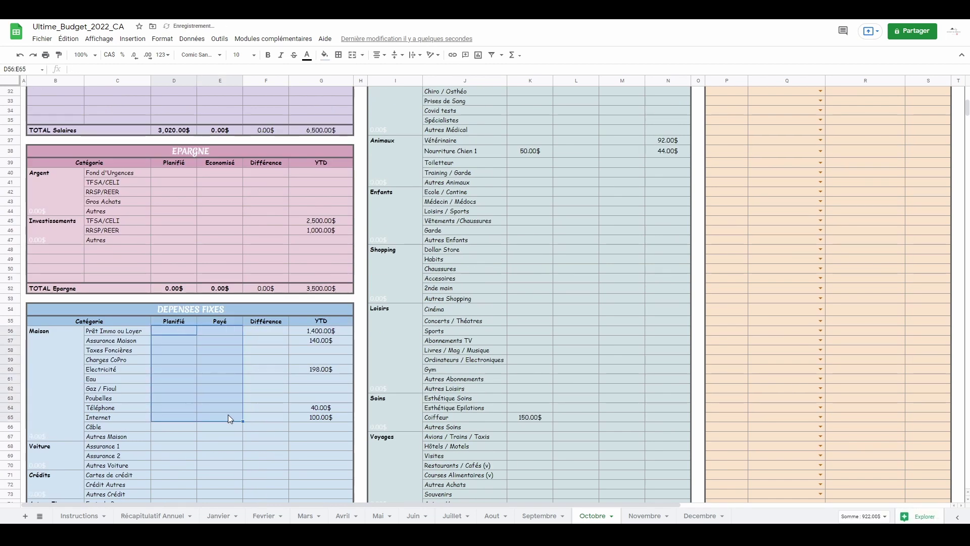
scroll(225, 415, up, 10)
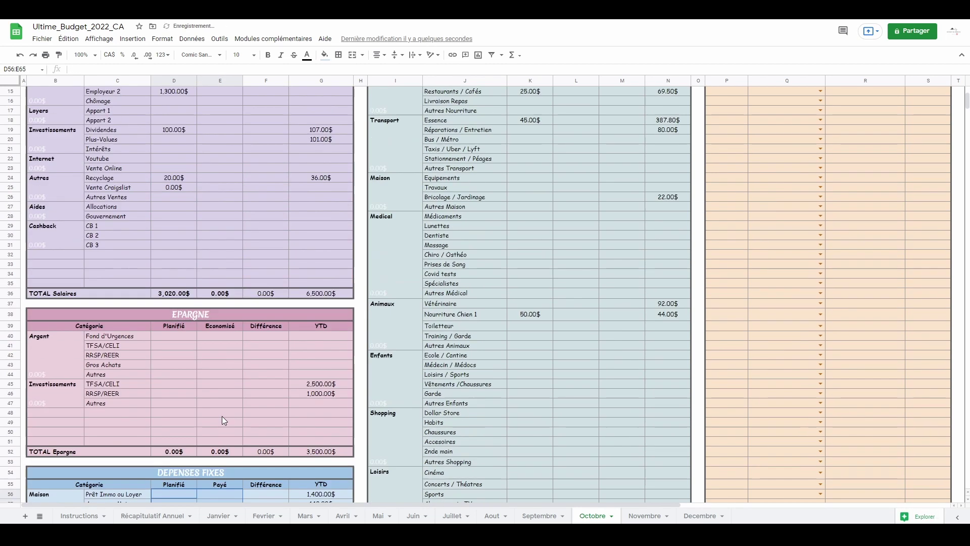
- Clear the planned amounts from the Salaires and Dépenses Flexibles tables on the Octobre sheet
drag(174, 114, 174, 219)
key(Delete)
drag(530, 114, 527, 506)
key(Delete)
scroll(532, 476, up, 12)
scroll(532, 476, up, 5)
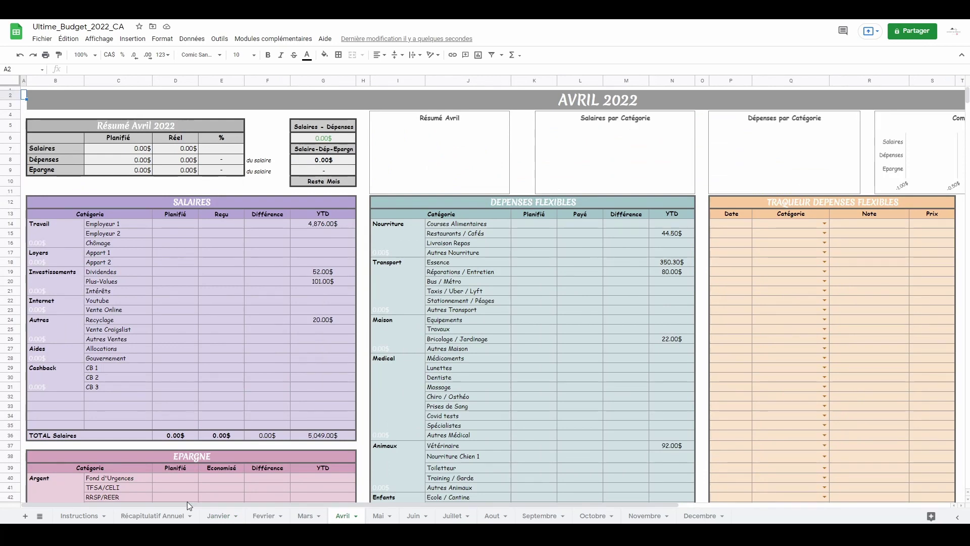
- Start the Avril sheet's flexible expense tracker with the date 08/04/2021 and the category Restaurants / Cafés in row 14
drag(186, 505, 343, 505)
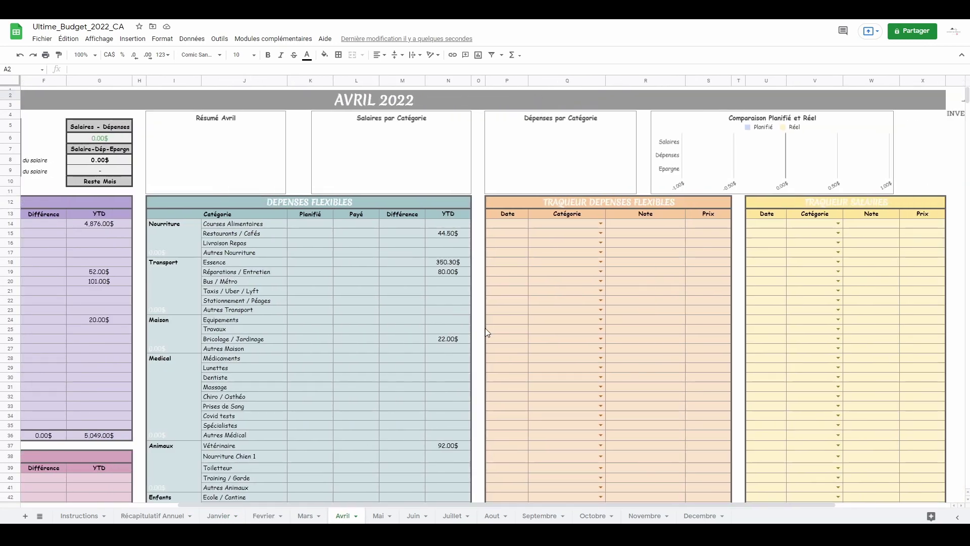
click(508, 223)
text(08/04/2021)
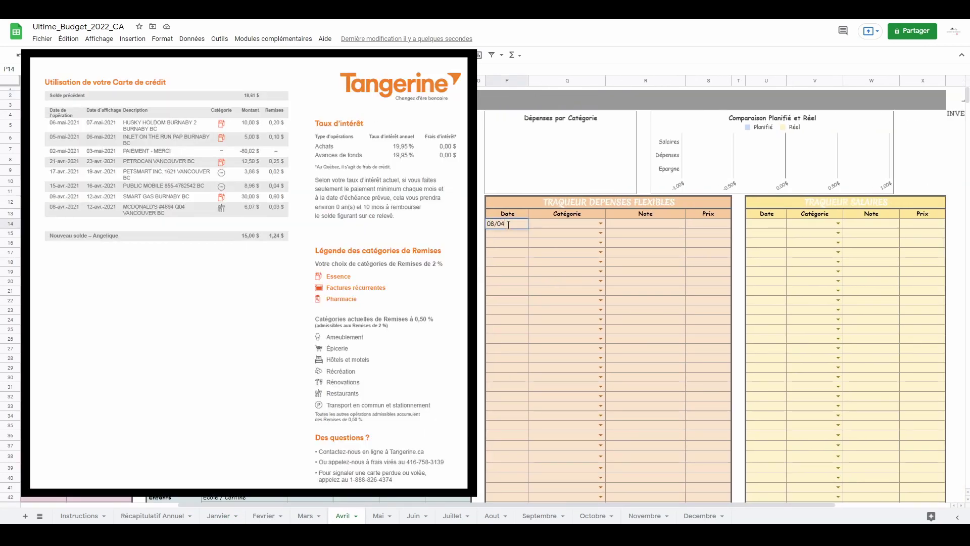
key(Tab)
click(601, 223)
click(577, 246)
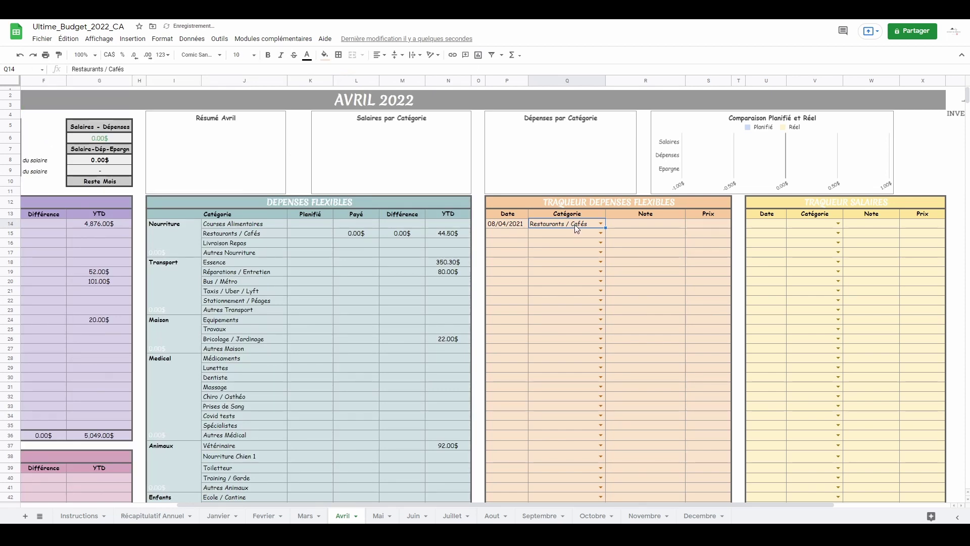
- Set the data validation of the tracker's category cells Q14:Q84 to a list from the range J14:J83, and save it
drag(574, 225, 586, 466)
right_click(587, 466)
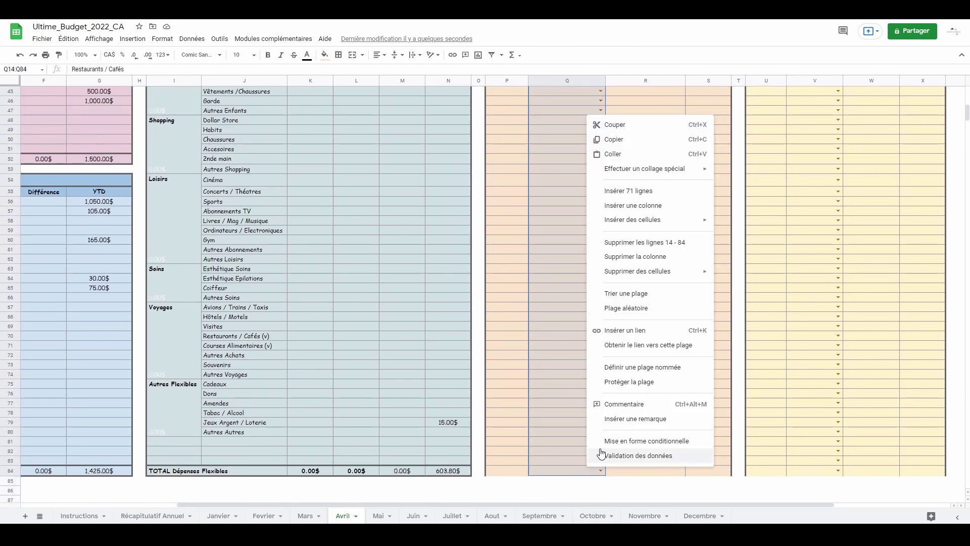
click(604, 455)
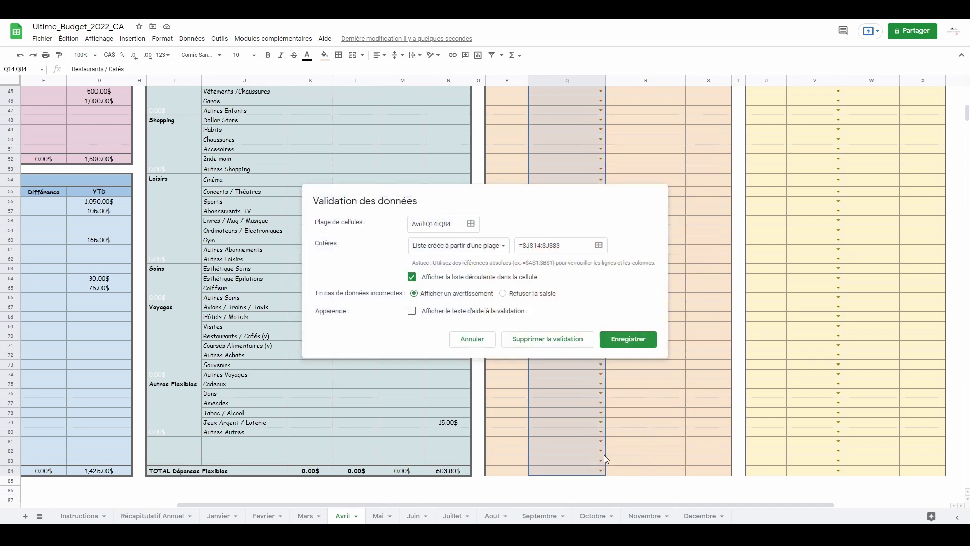
click(599, 246)
drag(233, 458, 251, 134)
click(455, 269)
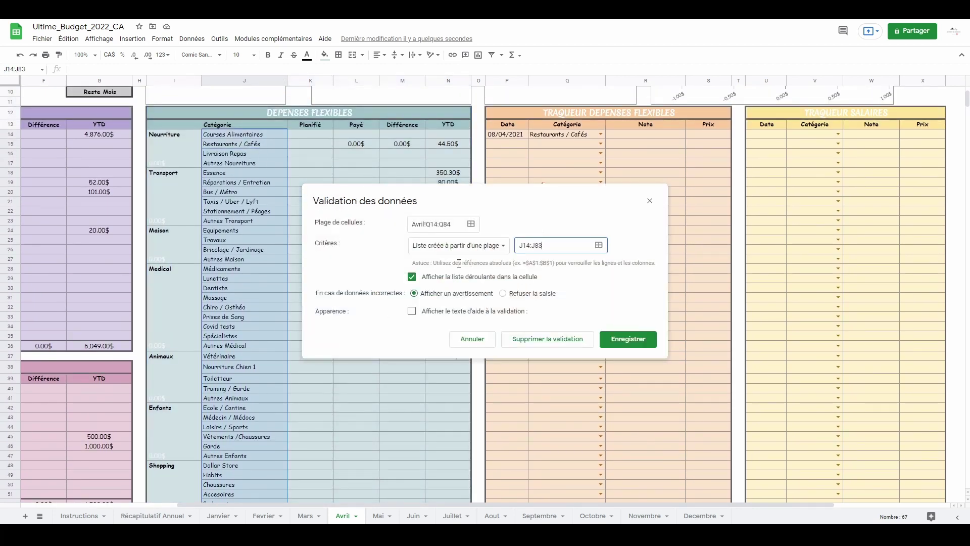
click(640, 342)
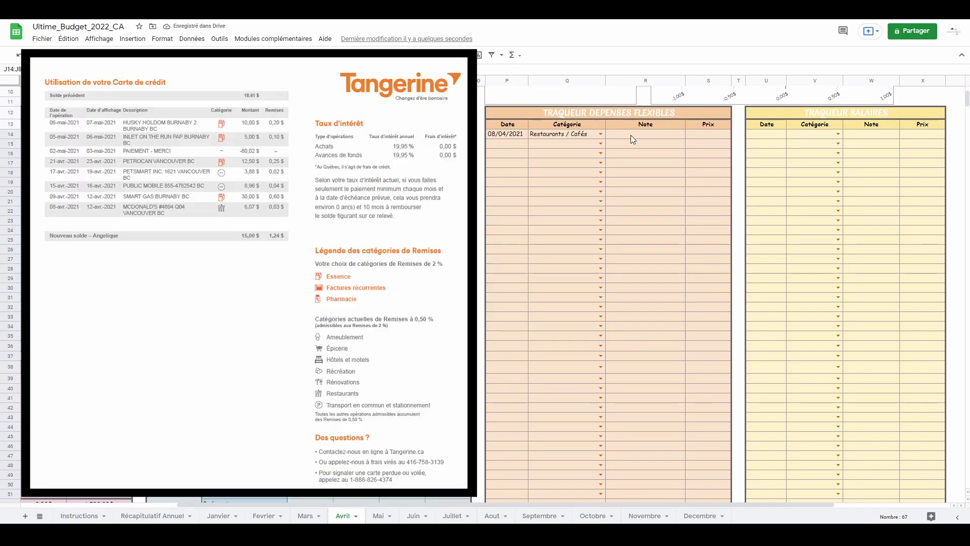
- Complete the 08/04/2021 expense with the note MacDo and the price 6.07
click(635, 135)
text(MacDo)
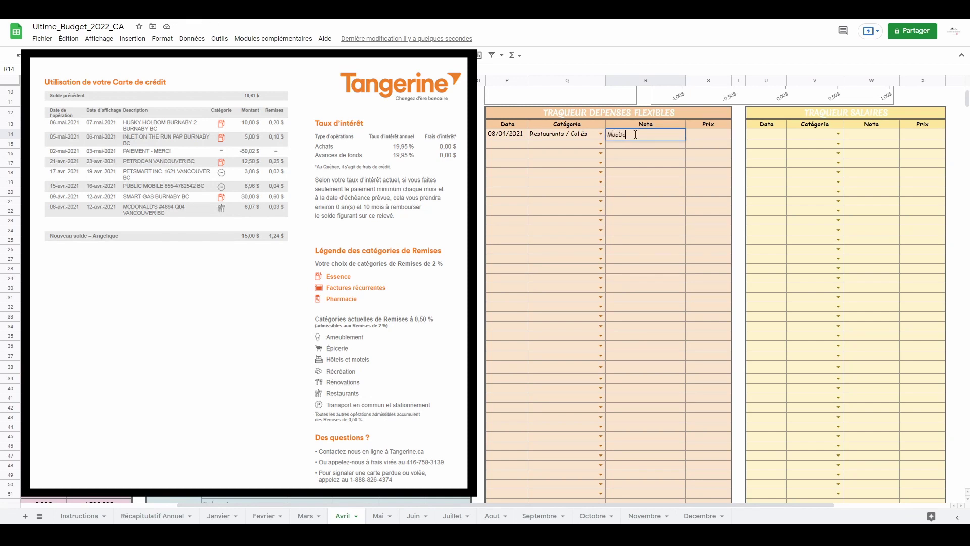
key(Tab)
text(6.07)
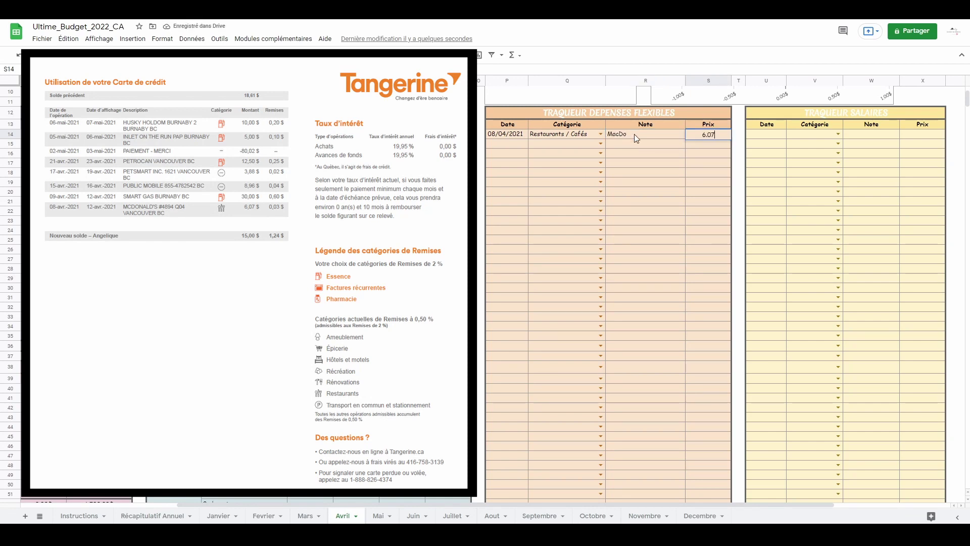
key(Return)
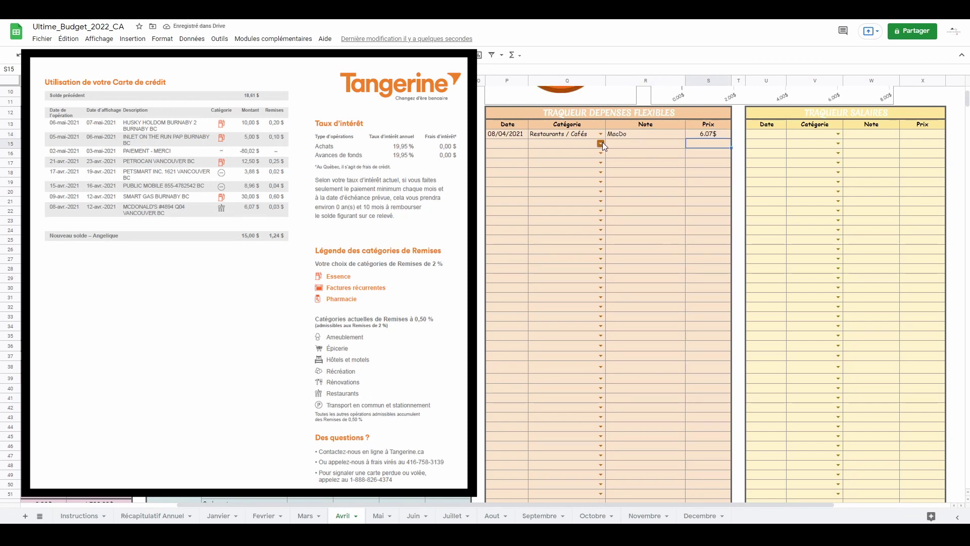
- Add an Essence expense dated 09/04/2021 with the note Smart Gas and the price 30 in row 15 of the tracker
click(600, 144)
click(567, 199)
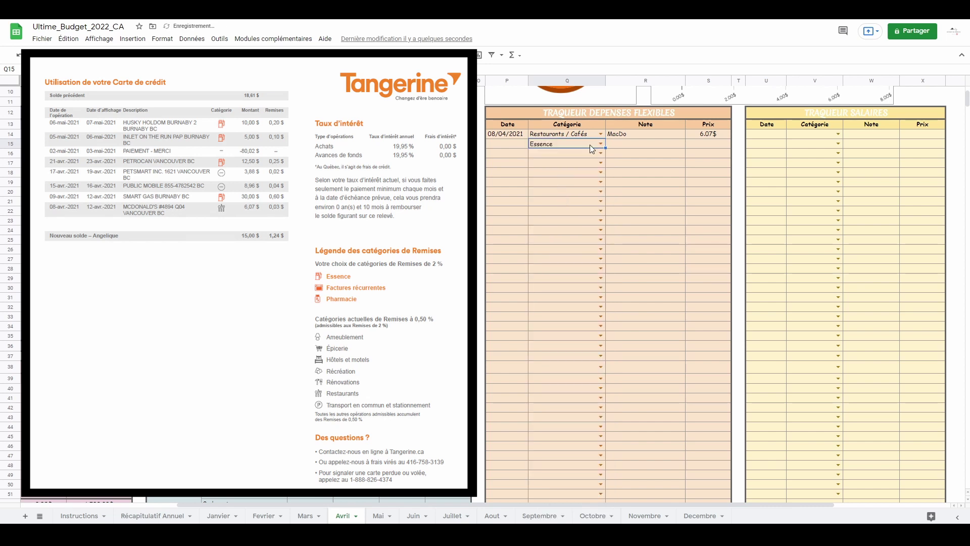
click(630, 145)
text(SmartGas)
click(697, 146)
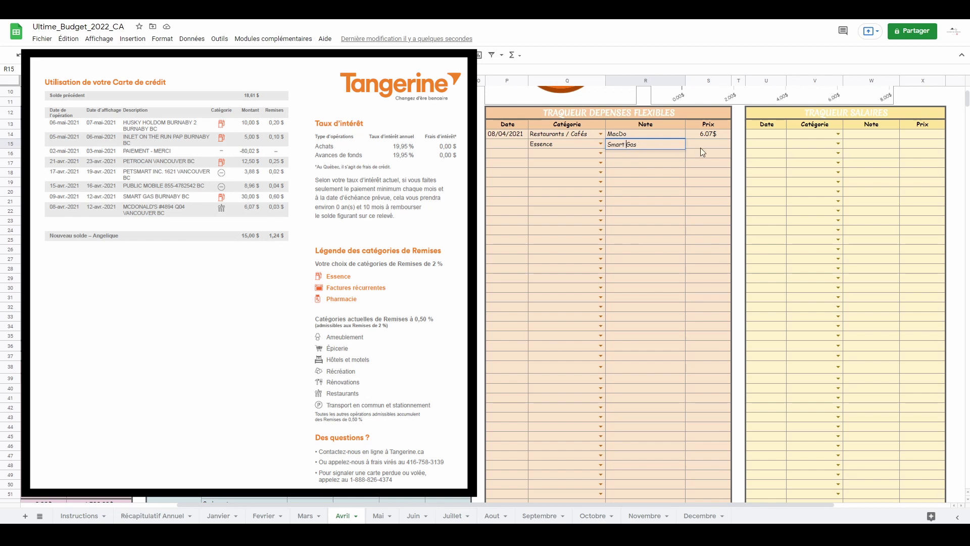
text(30)
key(Return)
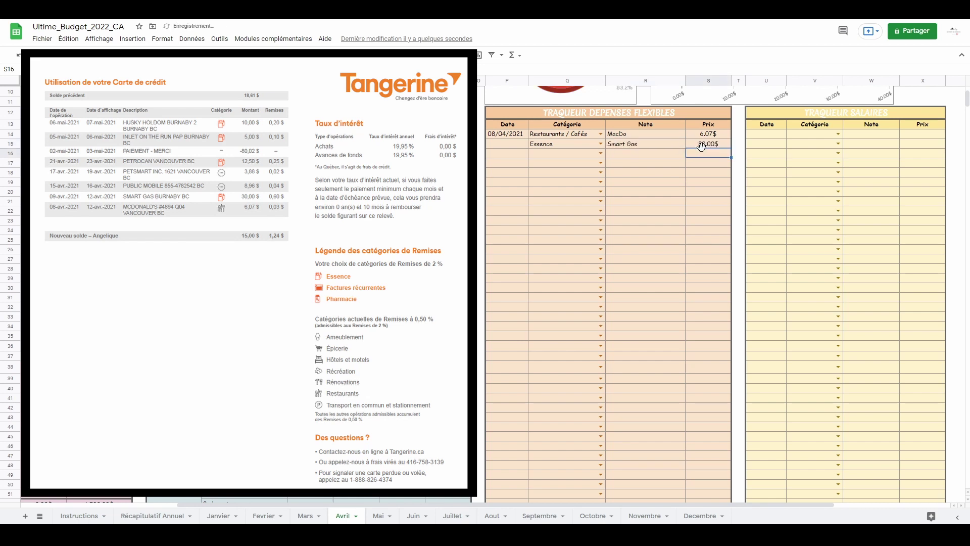
click(522, 145)
text(09/04/2021)
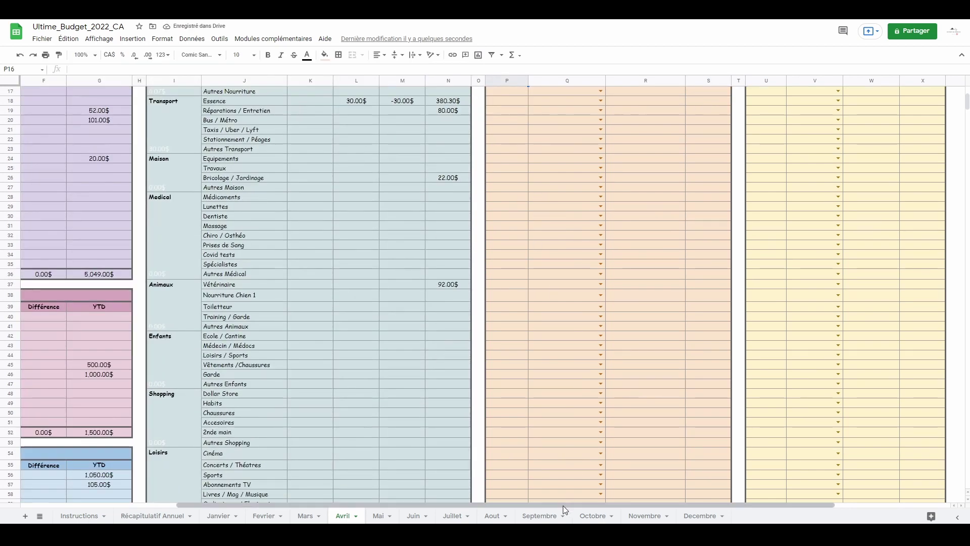
- Enter the statement's Public Mobile payment of 8.96 as a paid amount in the Avril sheet's Dépenses Fixes table
scroll(534, 242, down, 5)
scroll(535, 243, left, 5)
click(216, 407)
text(8.96)
key(Return)
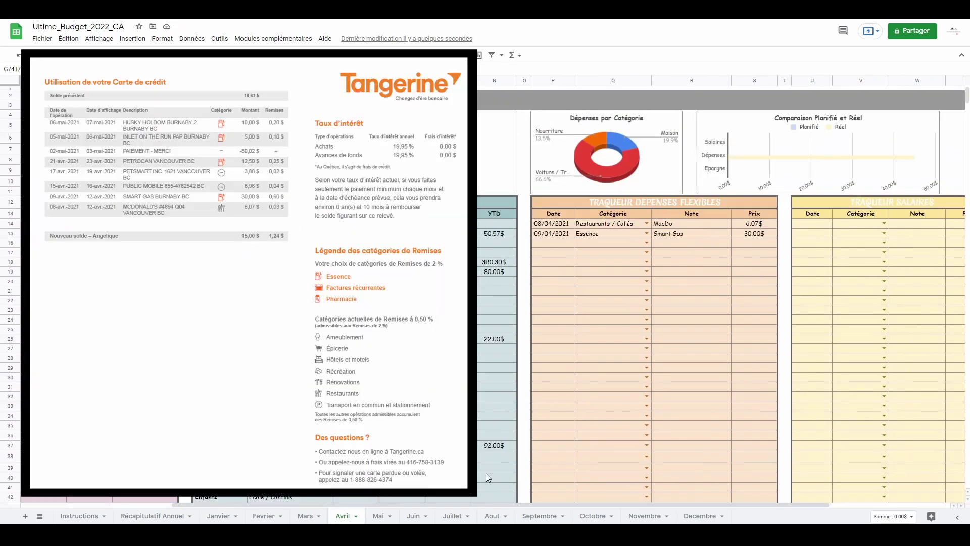
- Add a Nourriture Chien 1 expense dated 17/04/2021 with the note Petsmart and the price 3.88 to the flexible expense tracker
click(646, 243)
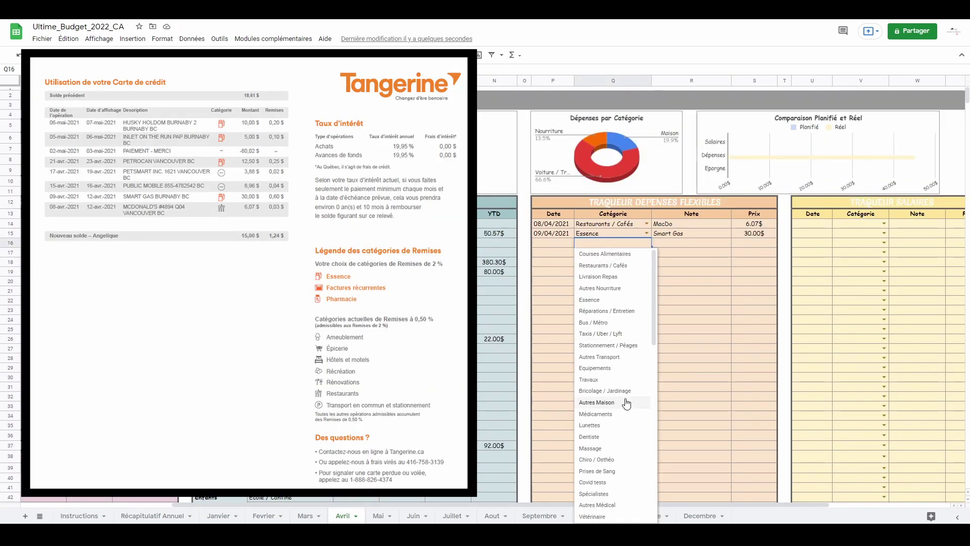
scroll(622, 404, down, 3)
click(617, 377)
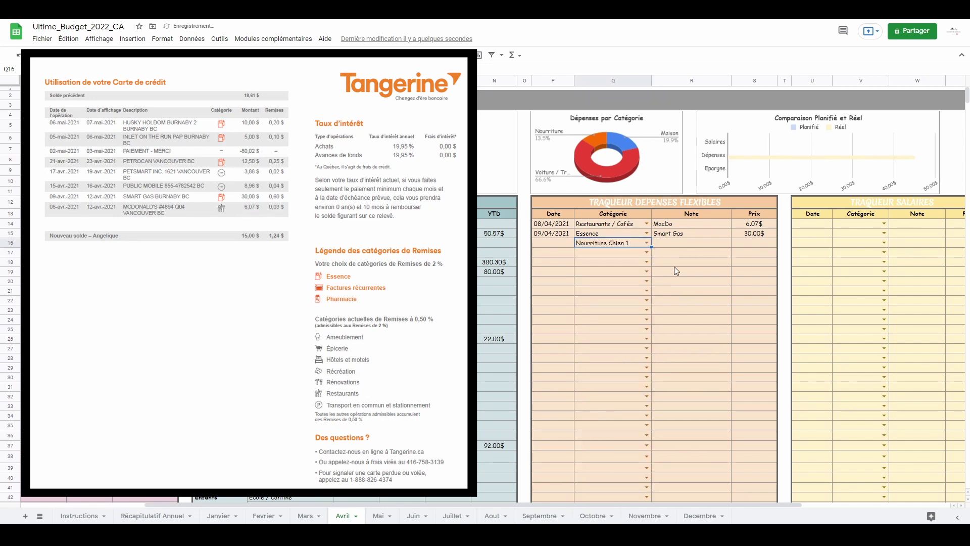
click(675, 244)
text(Pe)
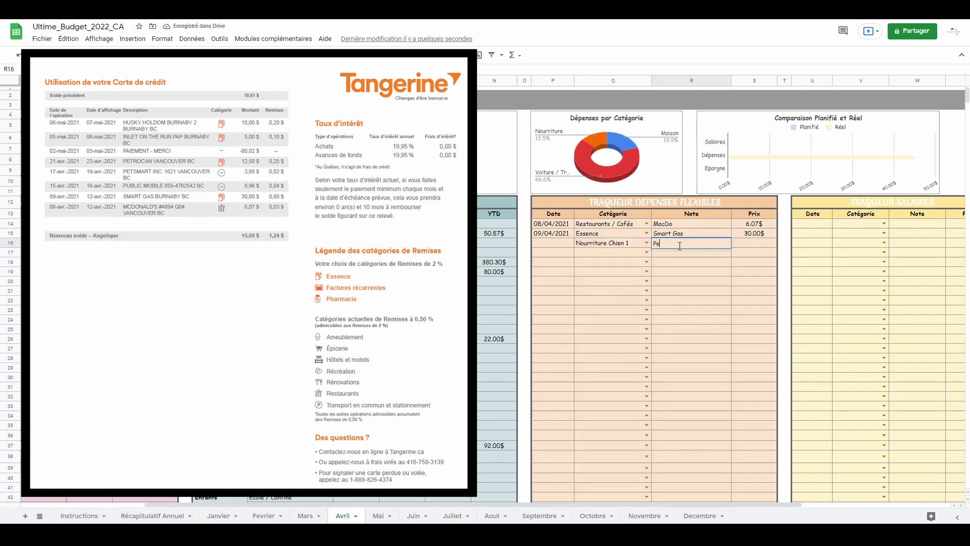
text(tsmart)
key(Tab)
text(3.88)
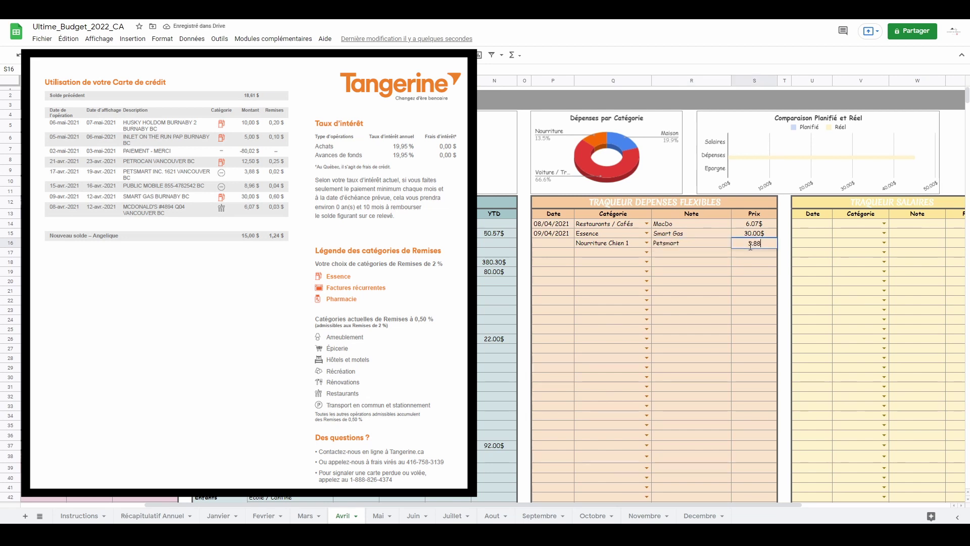
click(555, 245)
text(17/04/2021)
key(Return)
- Add an Essence expense dated 21/04/2021 with the note Petrocan and the price 12.5 to the flexible expense tracker
text(21)
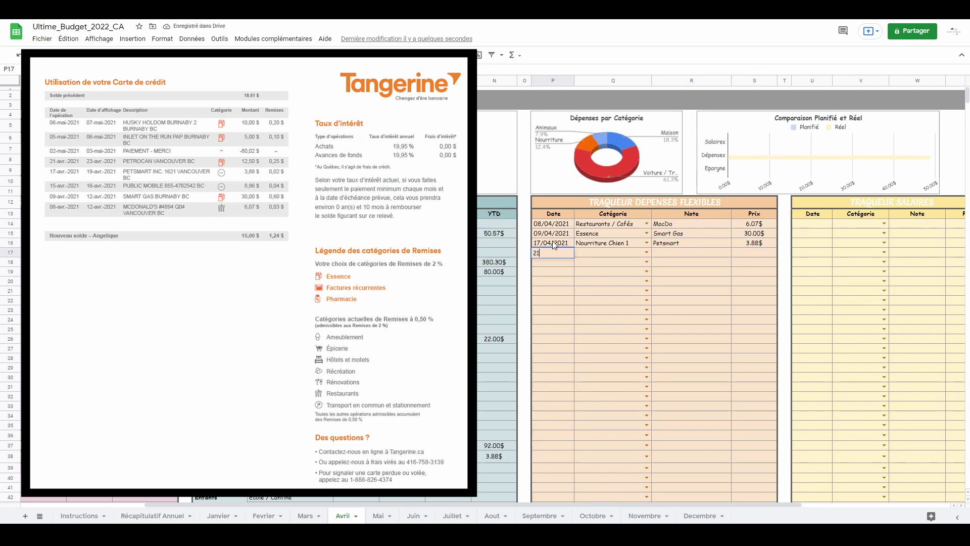
text(/04/2021)
key(Return)
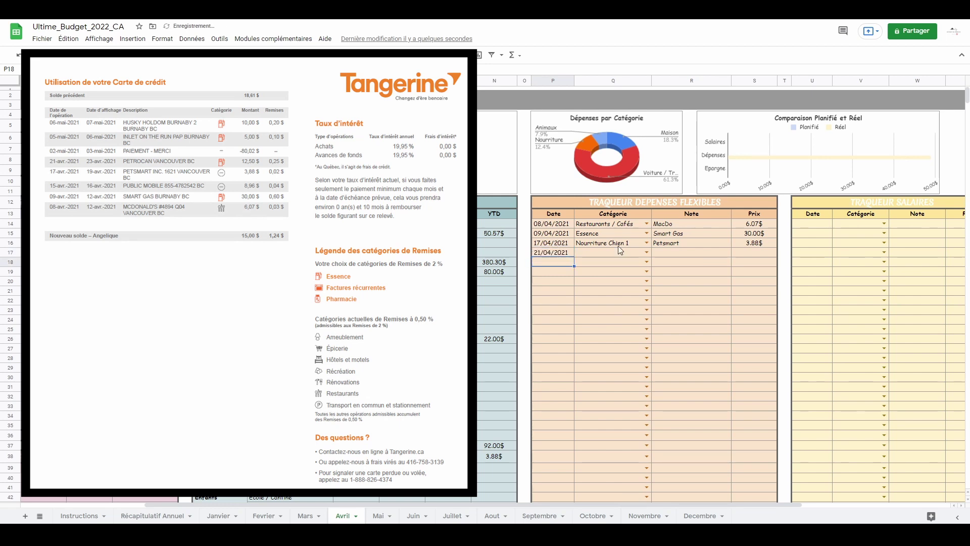
click(646, 252)
click(602, 309)
key(Tab)
text(Petrocan)
key(Tab)
text(12.5)
key(Return)
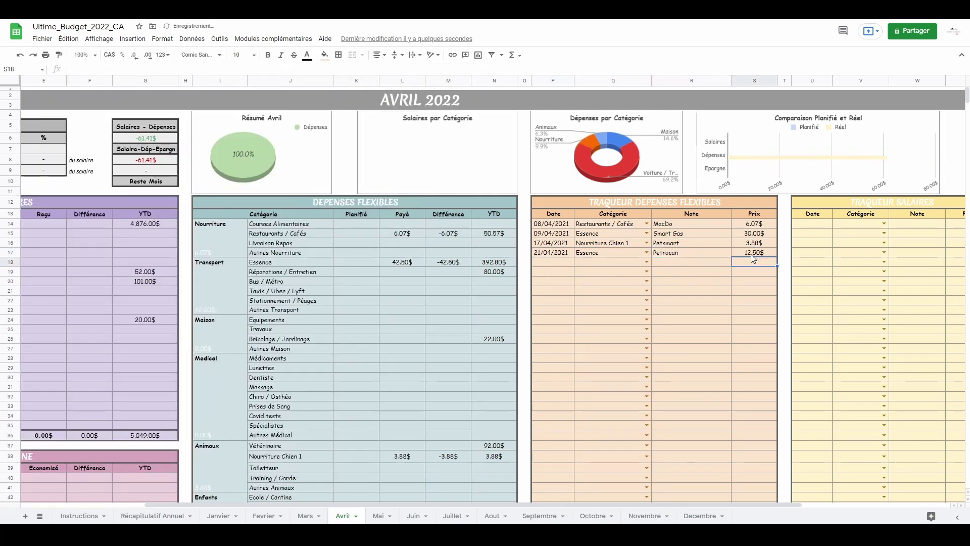
- Record an Essence expense dated 05/05/2021 with the note Inlet and the price 5 in the Mai sheet's flexible expense tracker
click(379, 515)
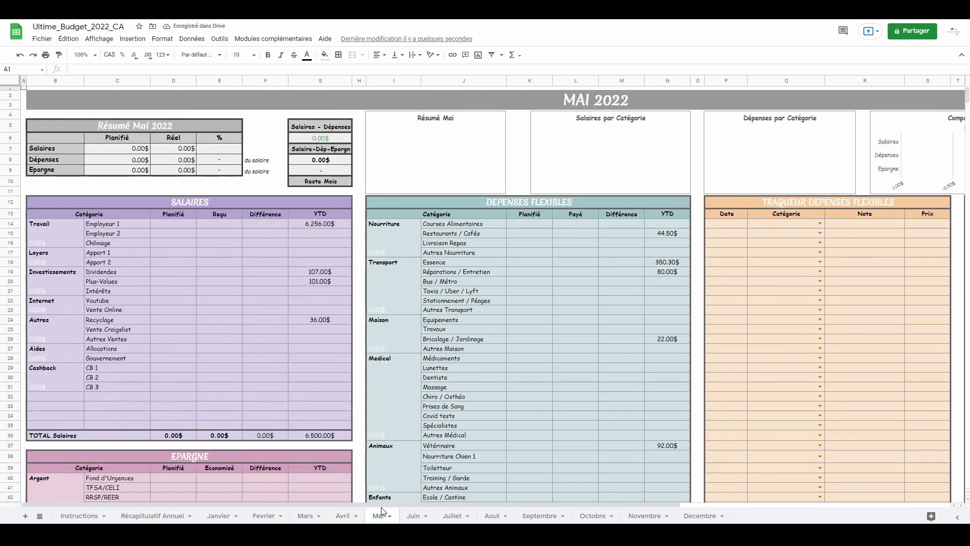
click(521, 224)
text(05/05/2021)
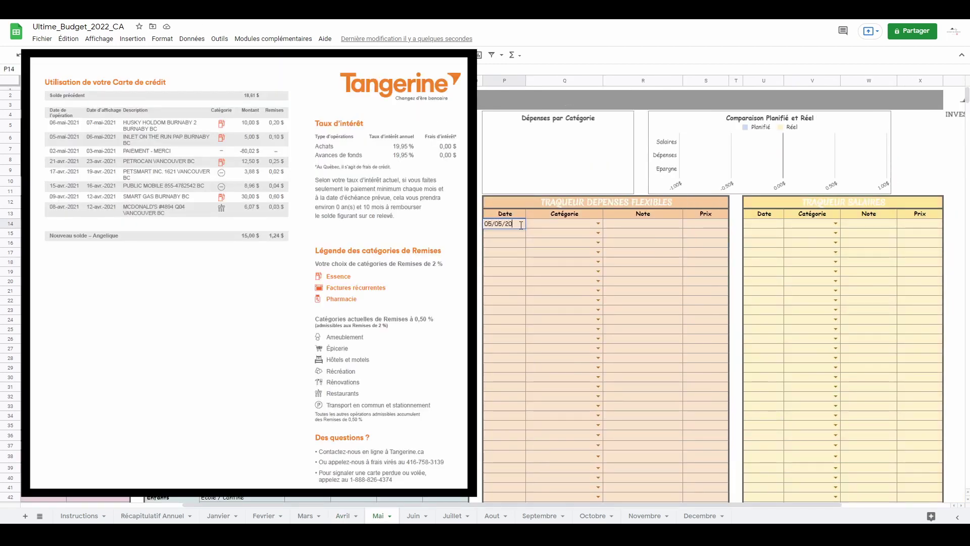
key(Return)
click(598, 224)
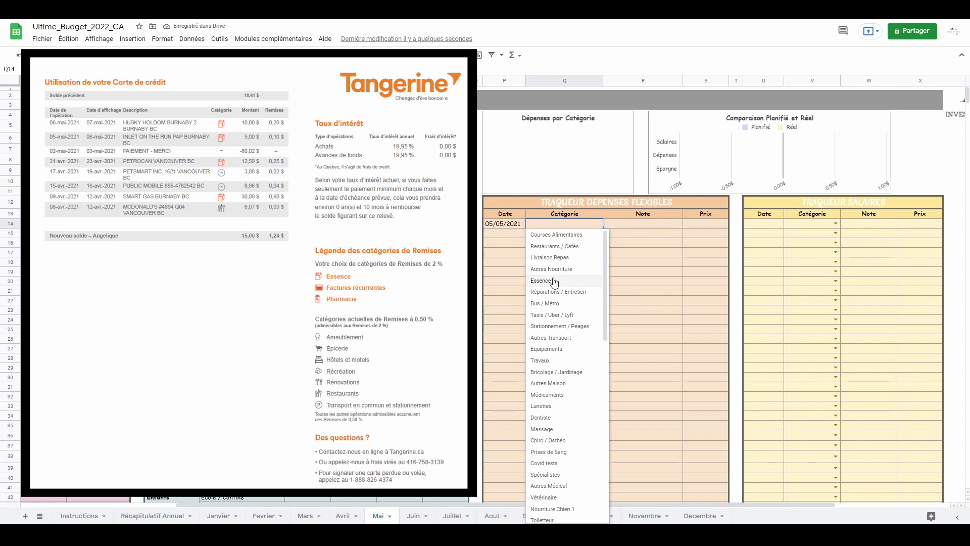
click(555, 277)
click(631, 223)
text(Inlet)
click(710, 223)
text(5)
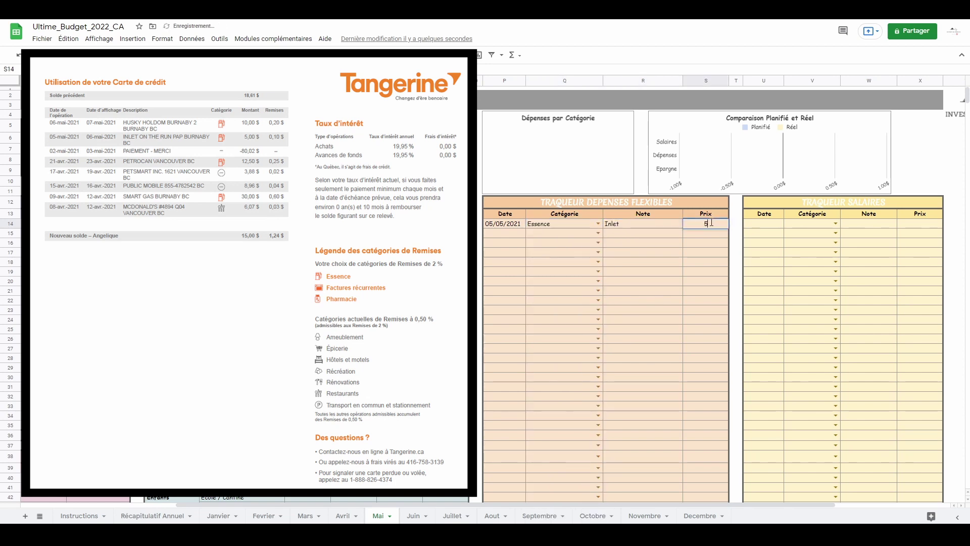
key(Return)
- Add an Essence expense dated 06/05/2021 with the note Husky and the price 10 in row 15 of the Mai tracker
text(10)
click(596, 234)
click(541, 290)
click(617, 234)
text(Husky)
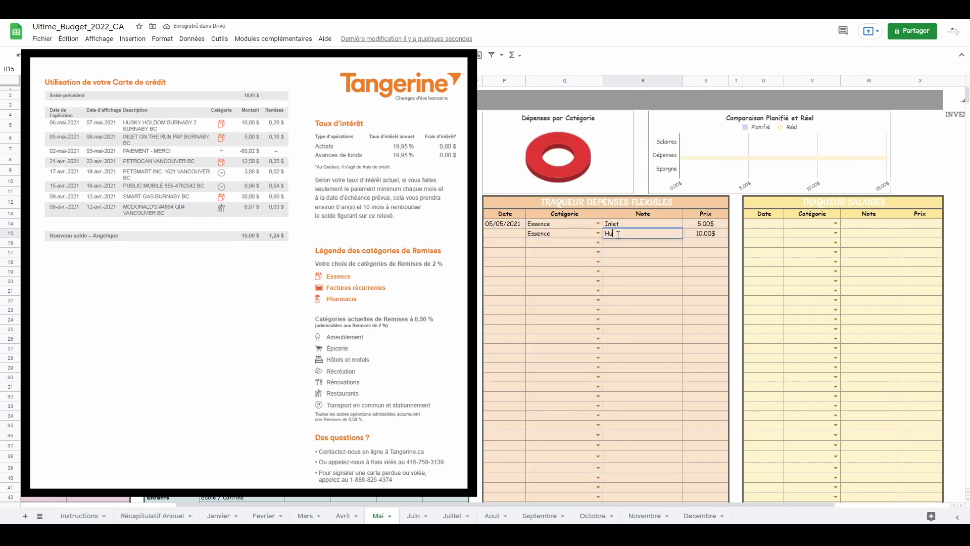
click(505, 233)
text(06/05/2021)
key(Return)
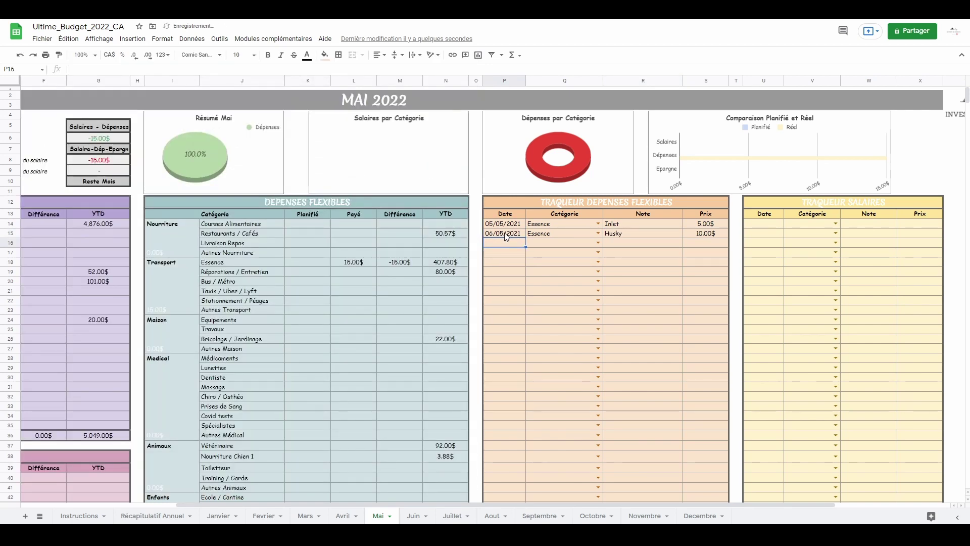
- Move the Husky expense from row 15 to row 20 of the Mai sheet's flexible expense tracker
drag(504, 234, 666, 262)
drag(664, 281, 660, 276)
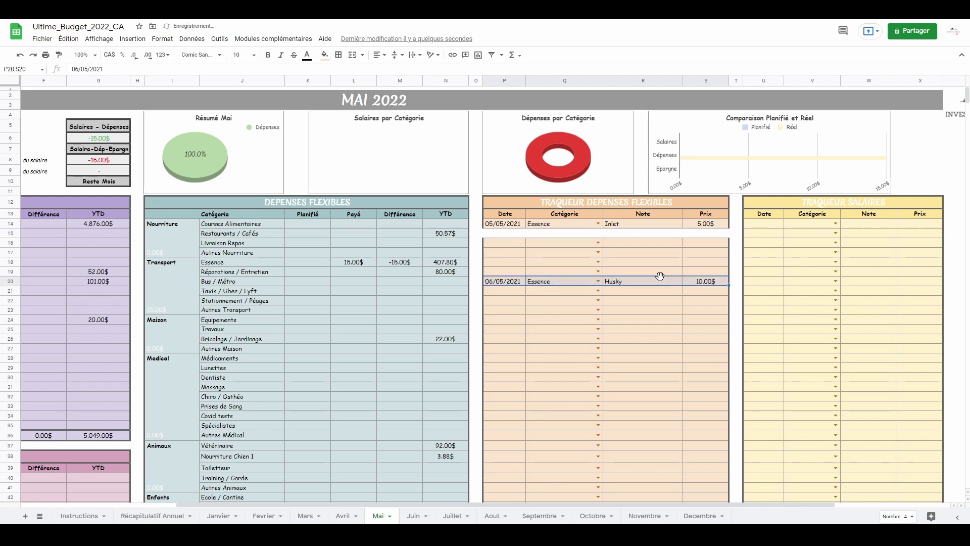
click(654, 261)
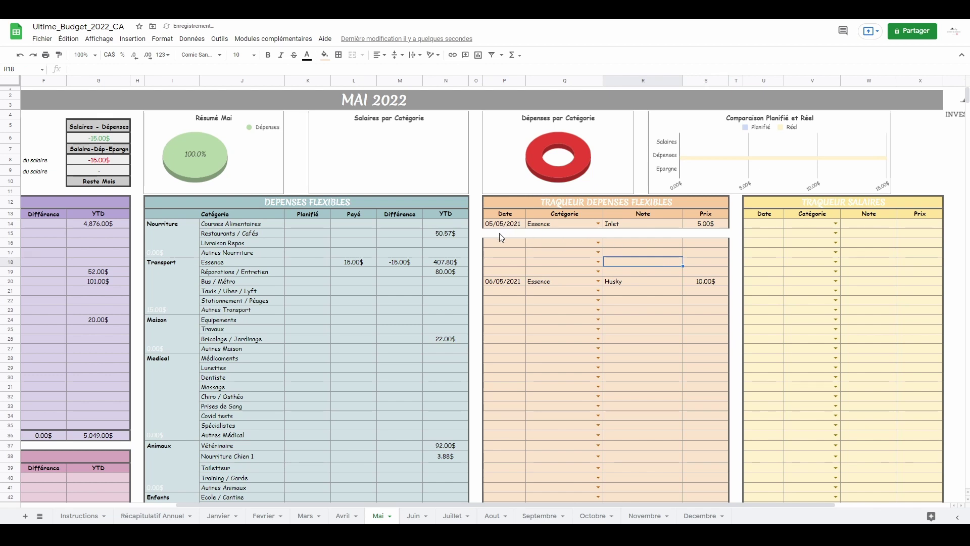
- Fill the Inlet row down into row 15 to restore its formatting and dropdown, and clear the copied entries
drag(501, 223, 723, 239)
key(ctrl+z)
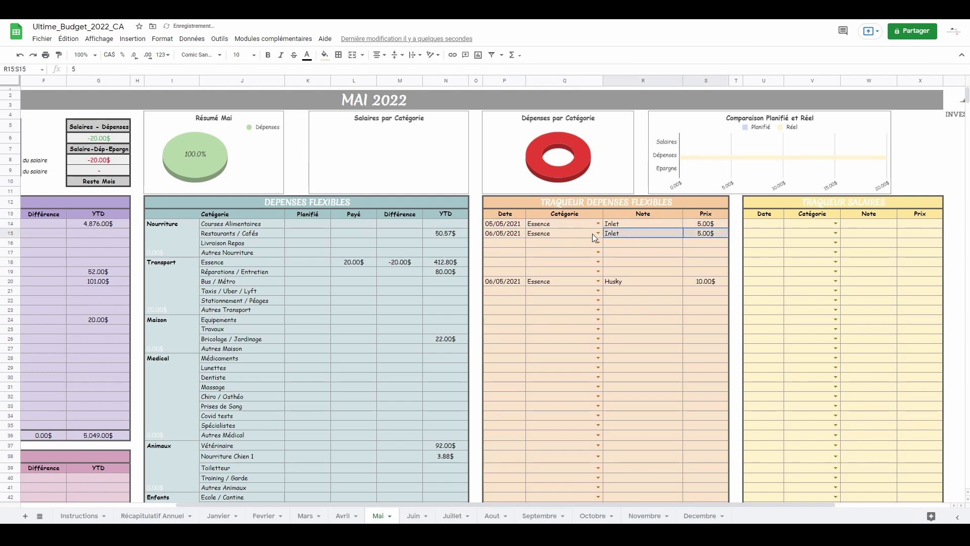
click(517, 245)
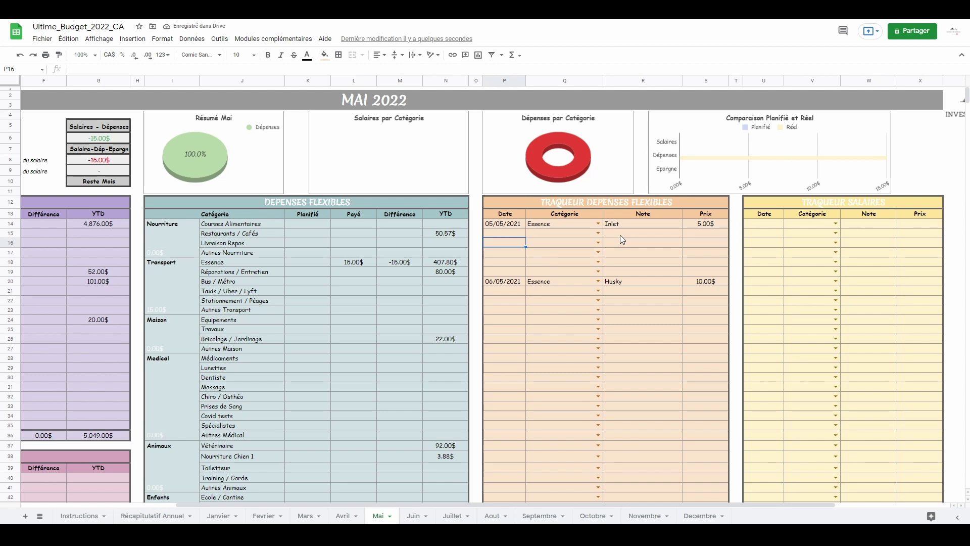
- Record a Dividendes income with the note Mois and the price 125 in row 16 of the Mai sheet's salary tracker
click(836, 242)
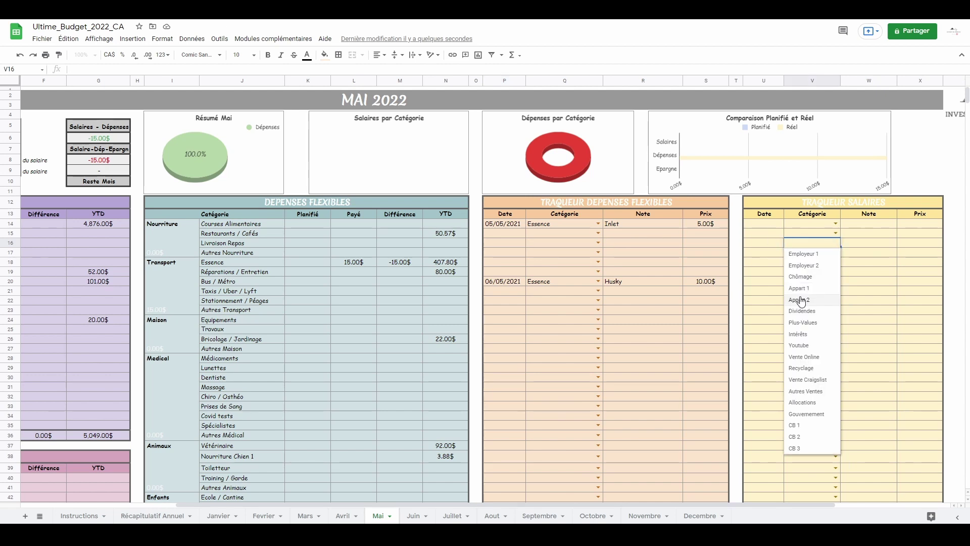
click(809, 311)
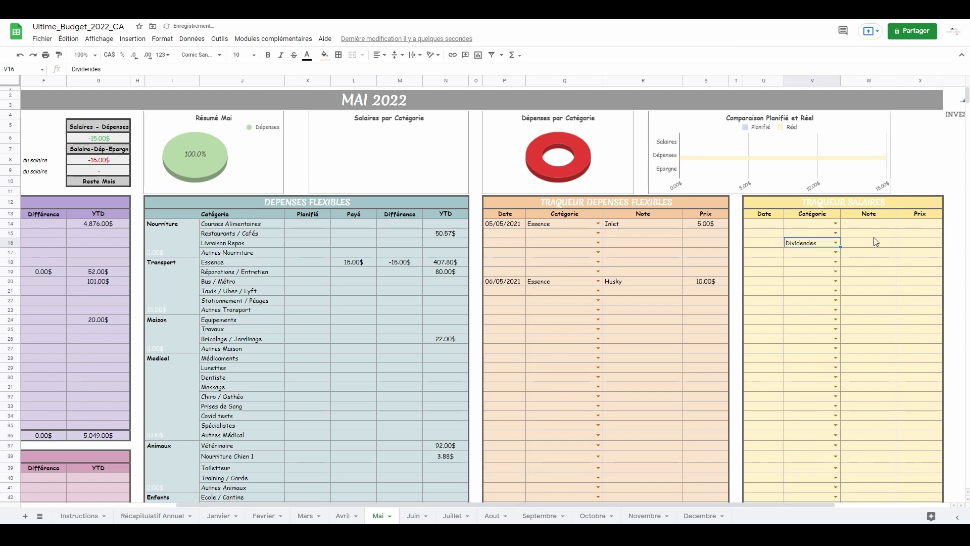
click(855, 244)
text(Mois)
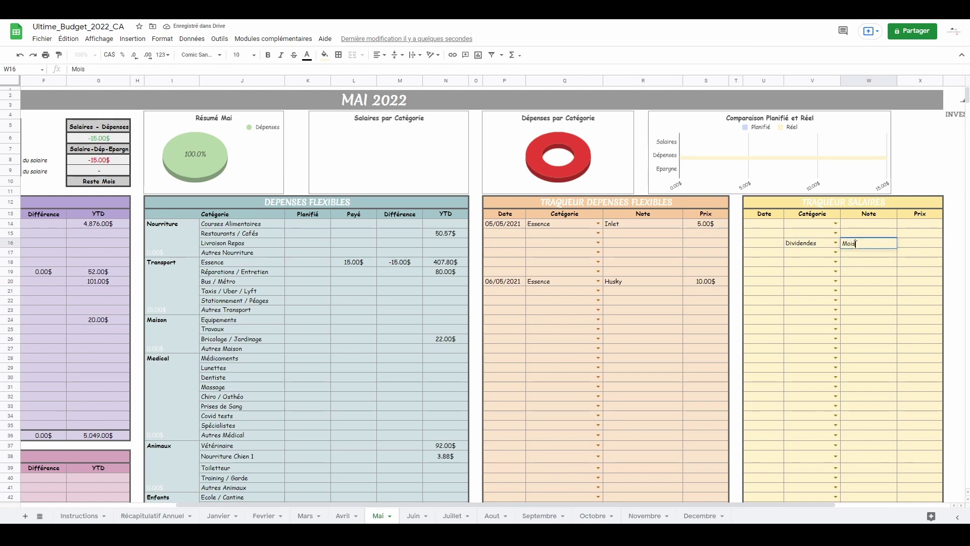
key(Tab)
text(125)
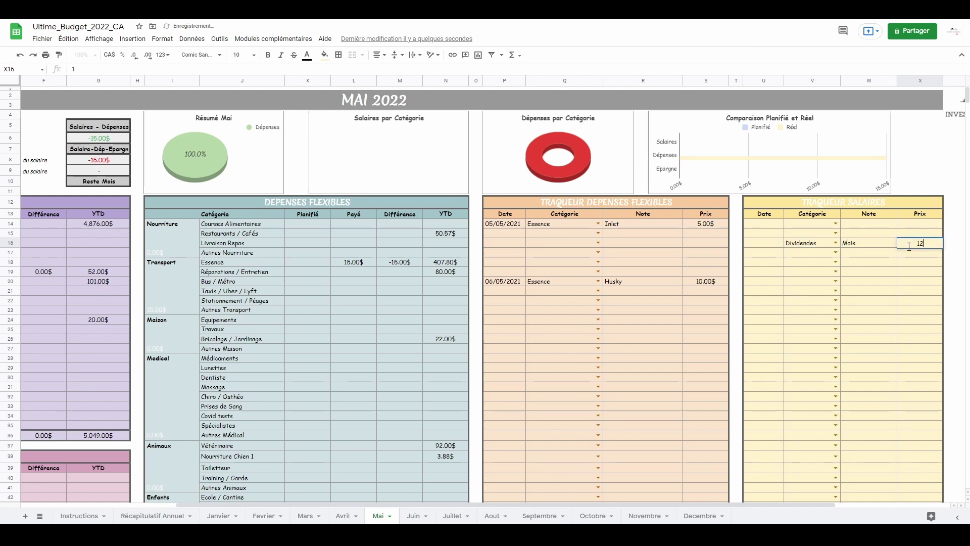
click(910, 251)
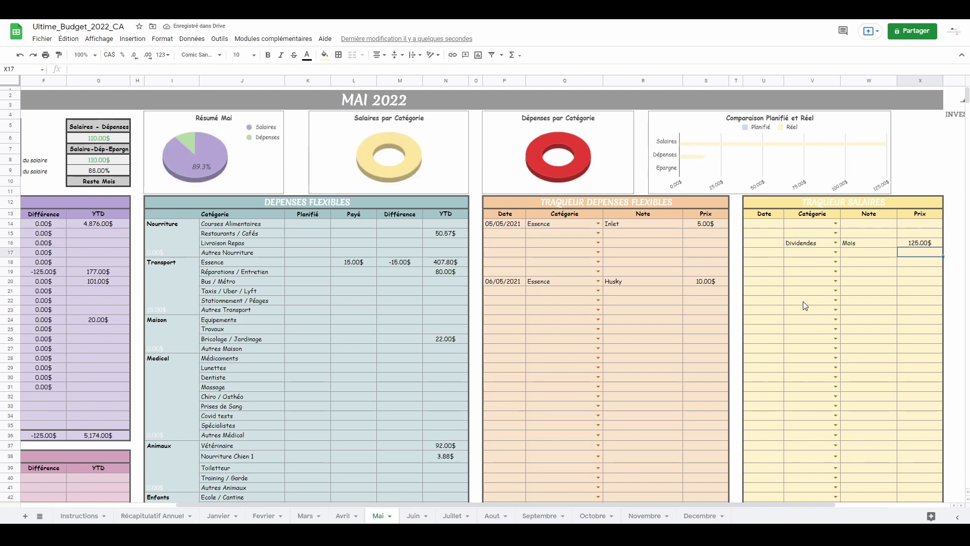